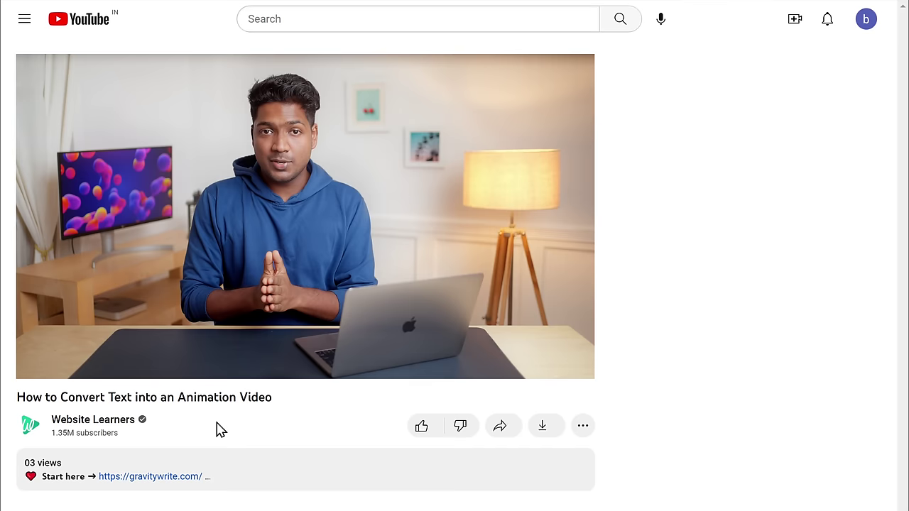
Open the GravityWrite site from the video description and submit the registration form for a free account.
{"action": "left_click", "coordinate": [147, 476]}
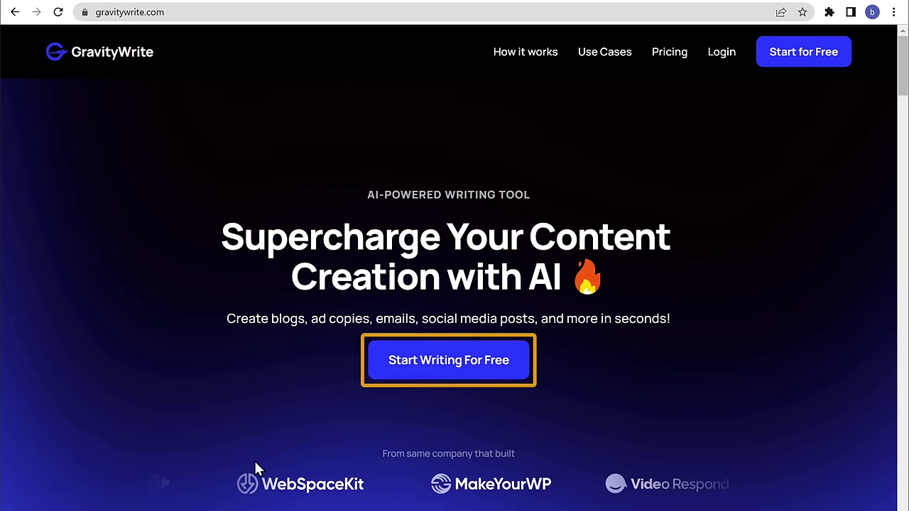
{"action": "left_click", "coordinate": [444, 368]}
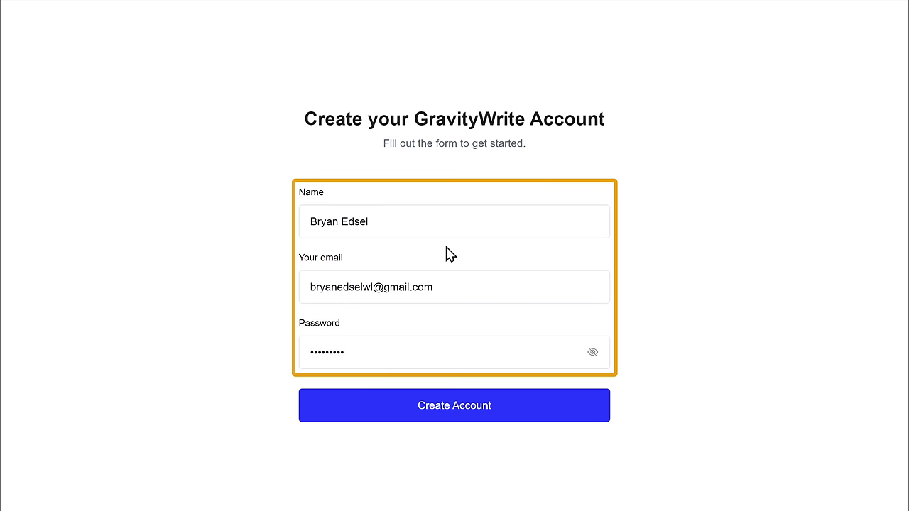
{"action": "left_click", "coordinate": [455, 416]}
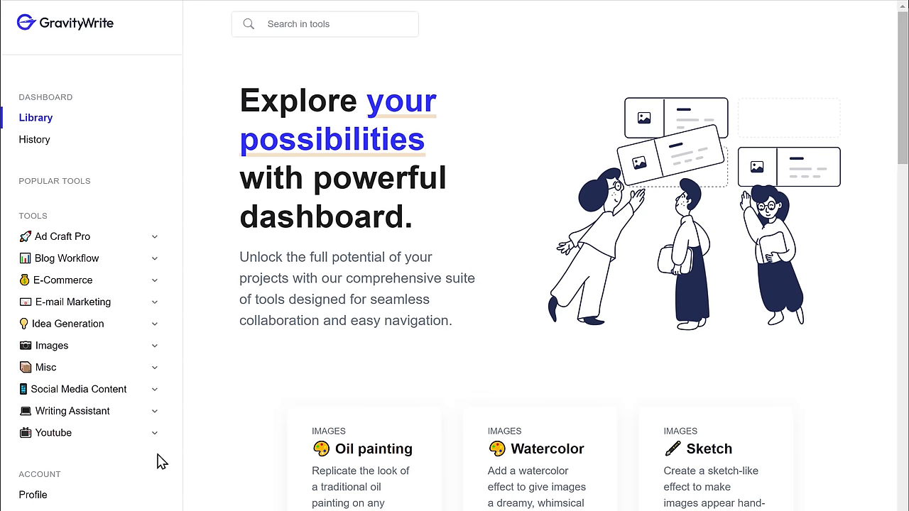
Open the Explainer Video Script tool in the Youtube category and view its input form.
{"action": "scroll", "coordinate": [152, 440], "scroll_direction": "down", "scroll_amount": 2}
{"action": "left_click", "coordinate": [154, 297]}
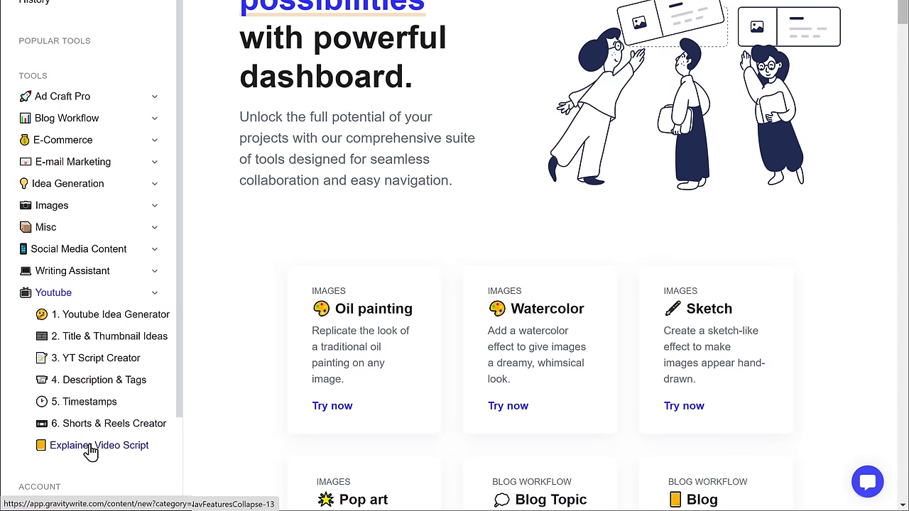
{"action": "left_click", "coordinate": [91, 445]}
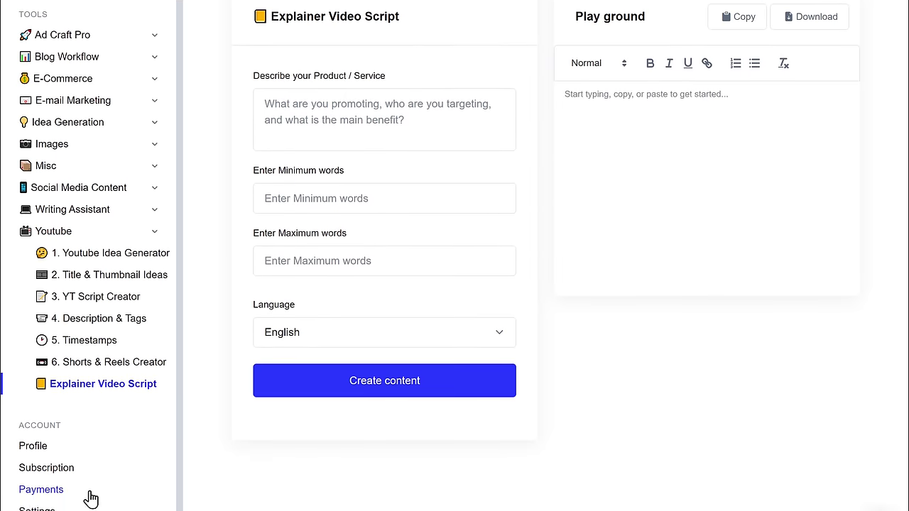
{"action": "scroll", "coordinate": [90, 499], "scroll_direction": "up", "scroll_amount": 2}
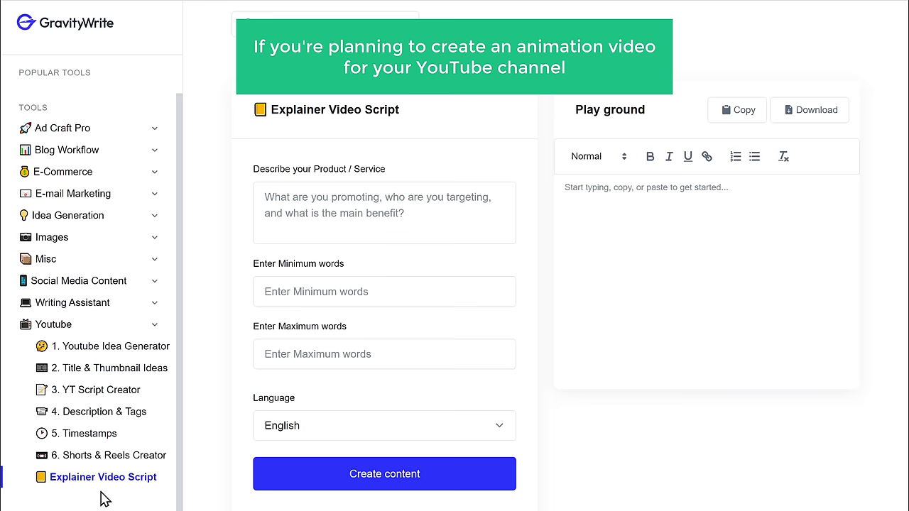
In YT Script Creator, enter "Learn digital marketing in 5 mins" and "Target Audience : Website owners who are struggling to get traffic and sales.".
{"action": "left_click", "coordinate": [105, 391]}
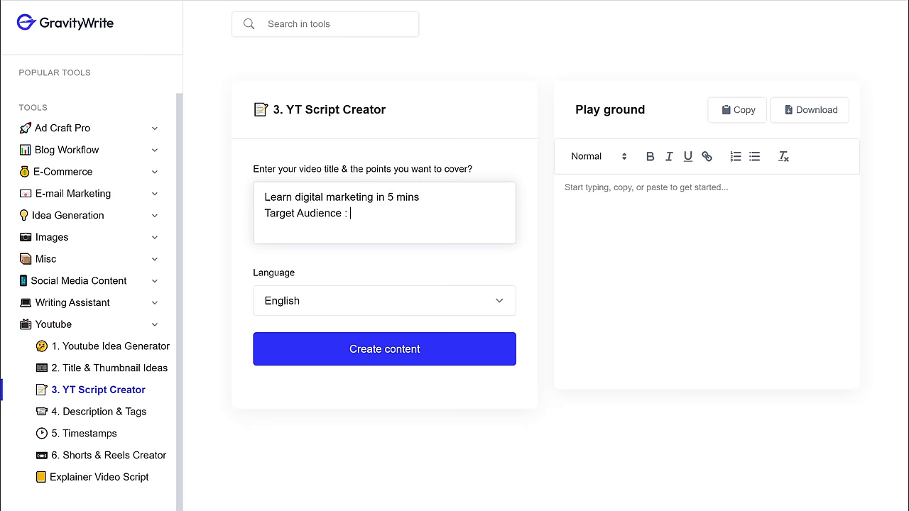
{"action": "type", "text": "and sales."}
{"action": "key", "text": "Return"}
Add "About the video : In this video we will cover Market Research, Copywriting, Email Marketing, SEO." to the brief and create the content.
{"action": "type", "text": "Abo"}
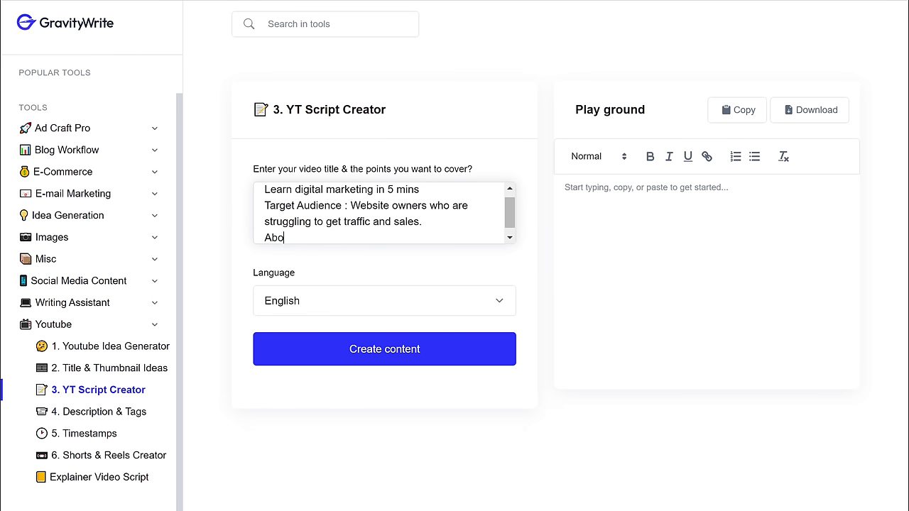
{"action": "type", "text": "ut the video : In this video we will cover Market Research, Cop"}
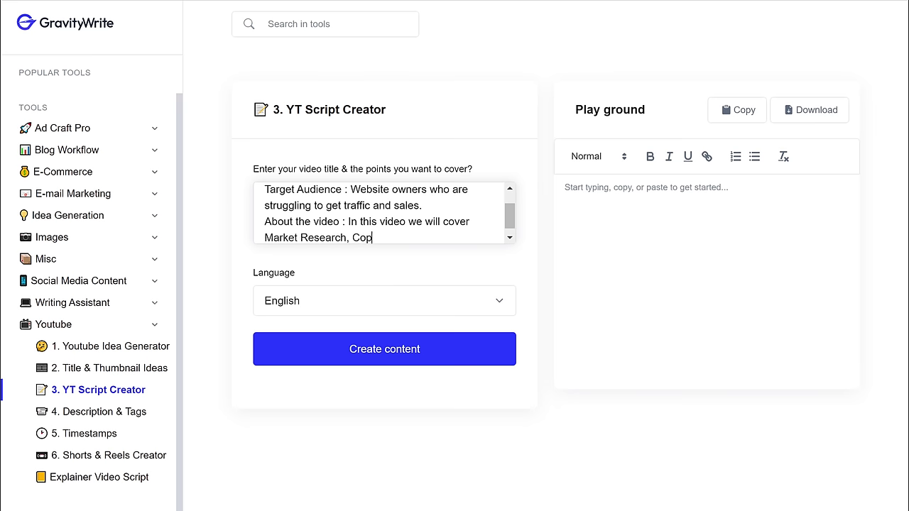
{"action": "type", "text": "ywriting, Email Marketing, SEO."}
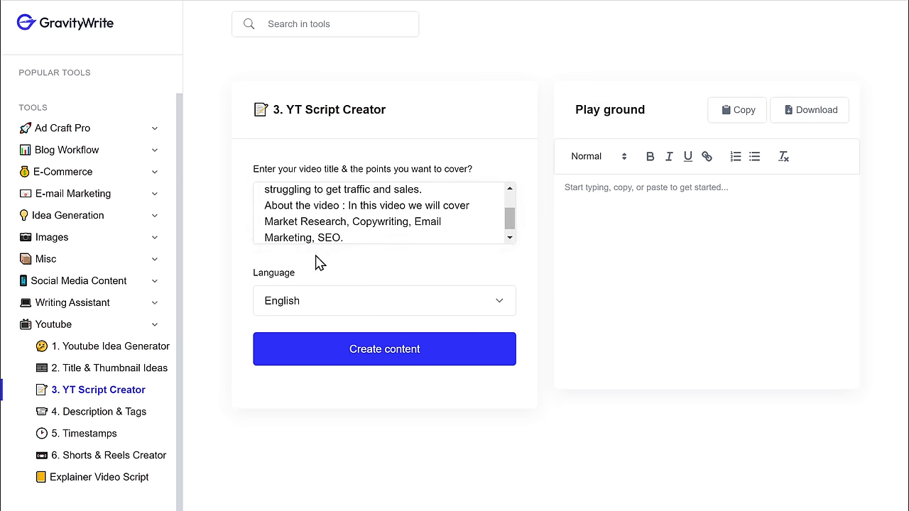
{"action": "left_click", "coordinate": [381, 360]}
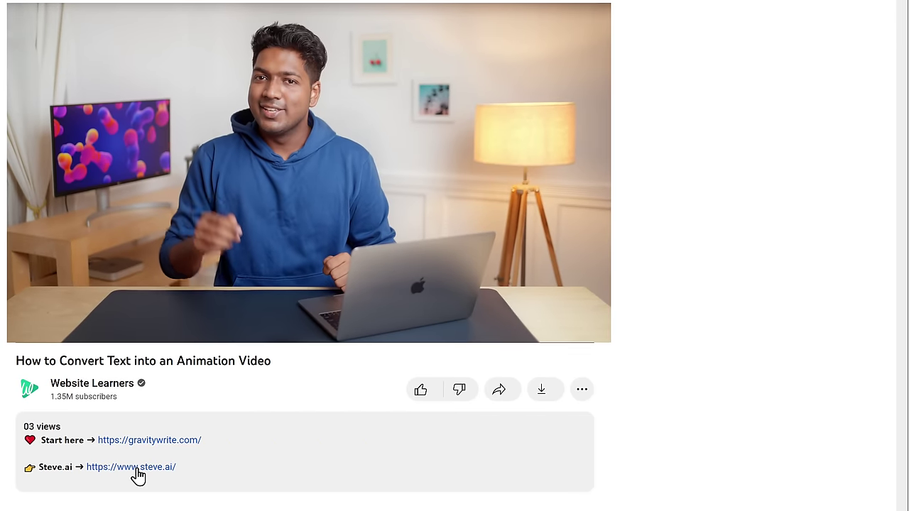
Sign up to Steve.ai with the Google account through the video description's link and start a Text to Animation project.
{"action": "left_click", "coordinate": [136, 474]}
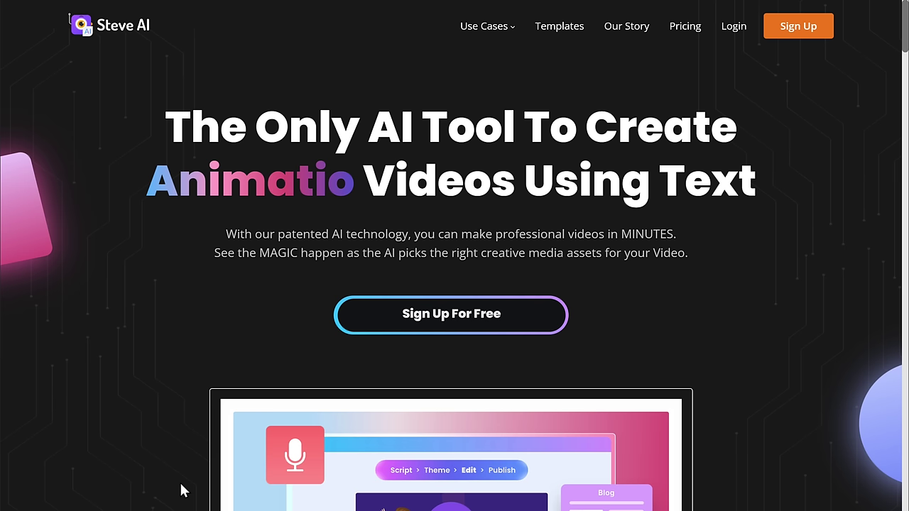
{"action": "left_click", "coordinate": [441, 333]}
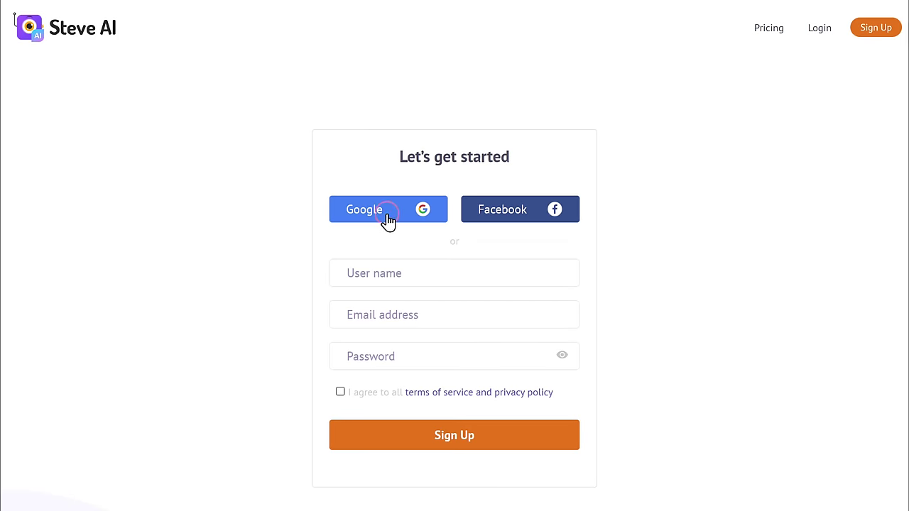
{"action": "left_click", "coordinate": [388, 218]}
{"action": "left_click", "coordinate": [405, 328]}
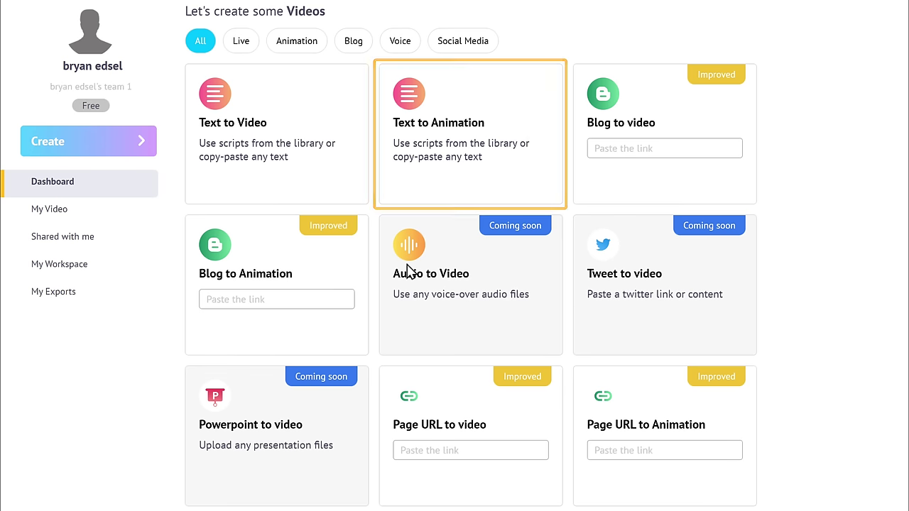
{"action": "mouse_move", "coordinate": [471, 188]}
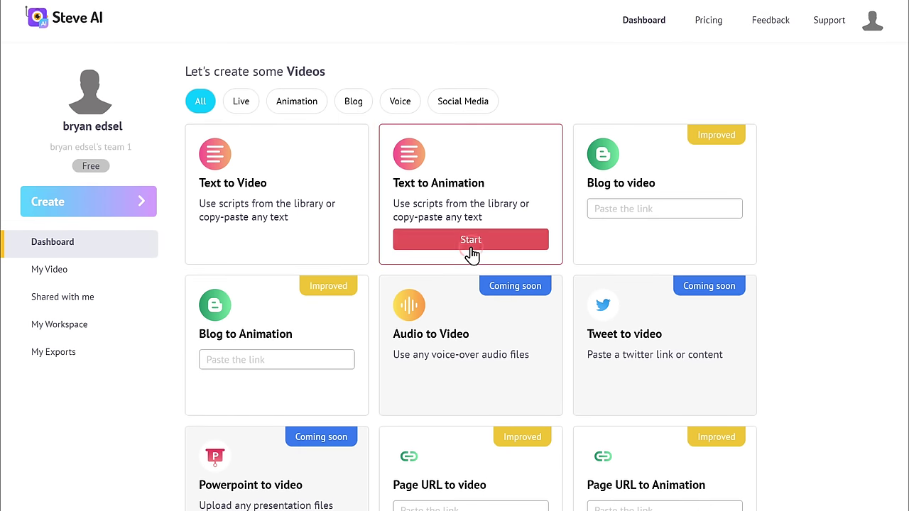
{"action": "left_click", "coordinate": [470, 245]}
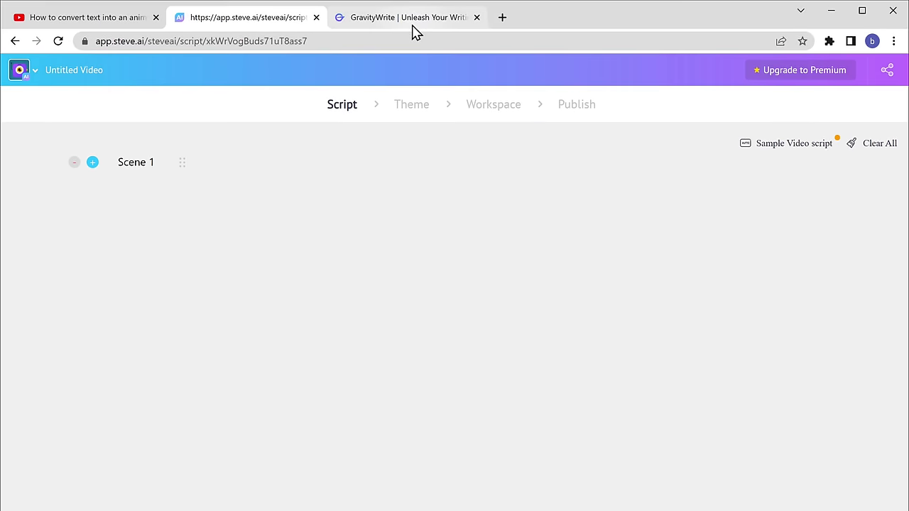
Copy the Intro paragraph from the generated GravityWrite script and paste it into Scene 1 of the Steve.ai script.
{"action": "left_click", "coordinate": [412, 22]}
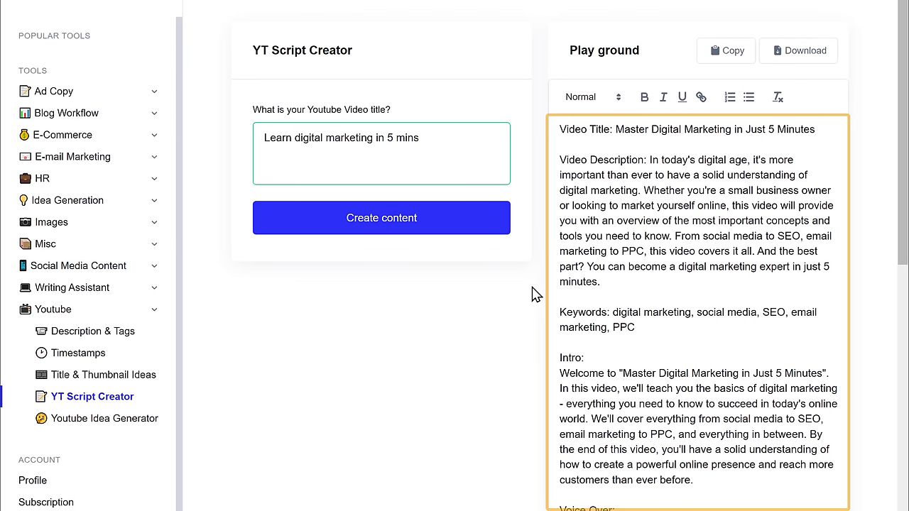
{"action": "left_click_drag", "start_coordinate": [560, 373], "coordinate": [692, 481]}
{"action": "right_click", "coordinate": [692, 480]}
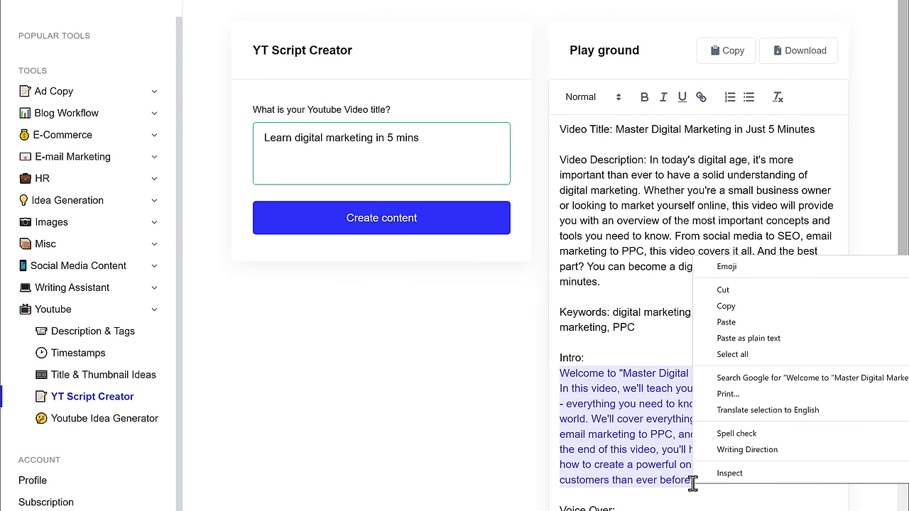
{"action": "left_click", "coordinate": [798, 307]}
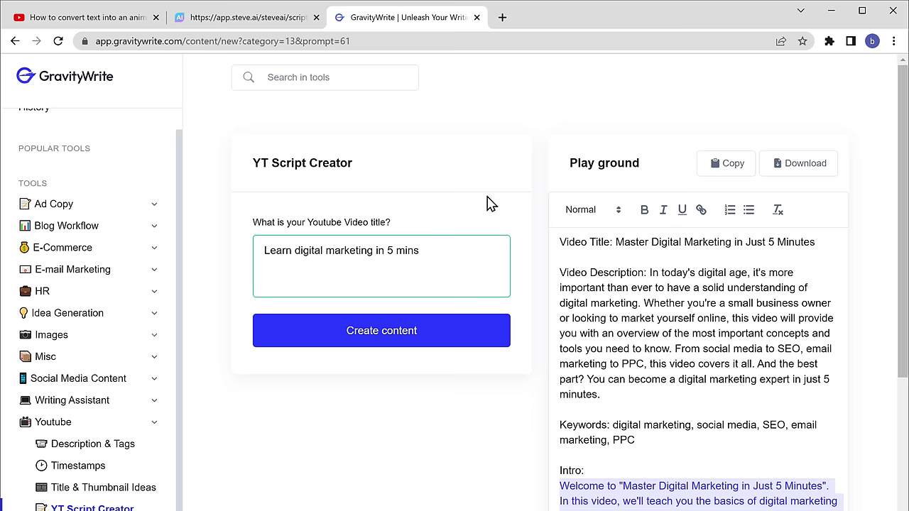
{"action": "left_click", "coordinate": [248, 24]}
{"action": "right_click", "coordinate": [199, 162]}
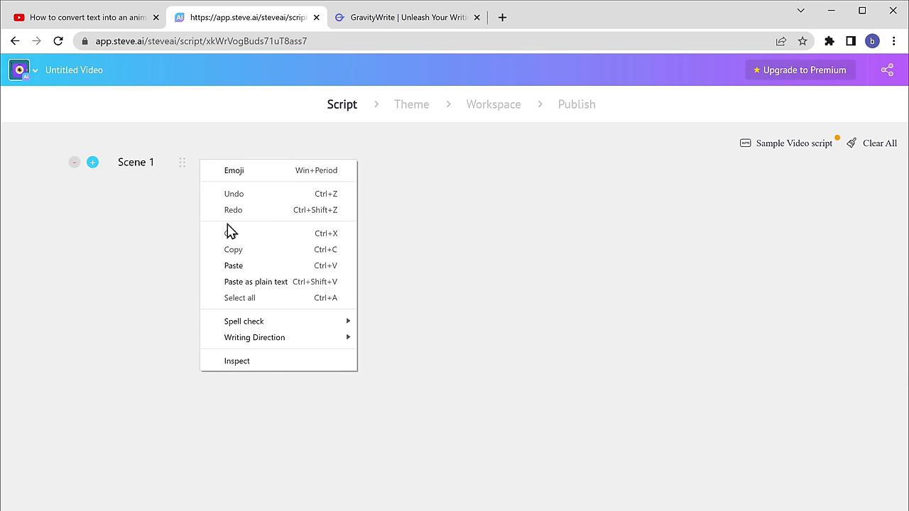
{"action": "left_click", "coordinate": [246, 264]}
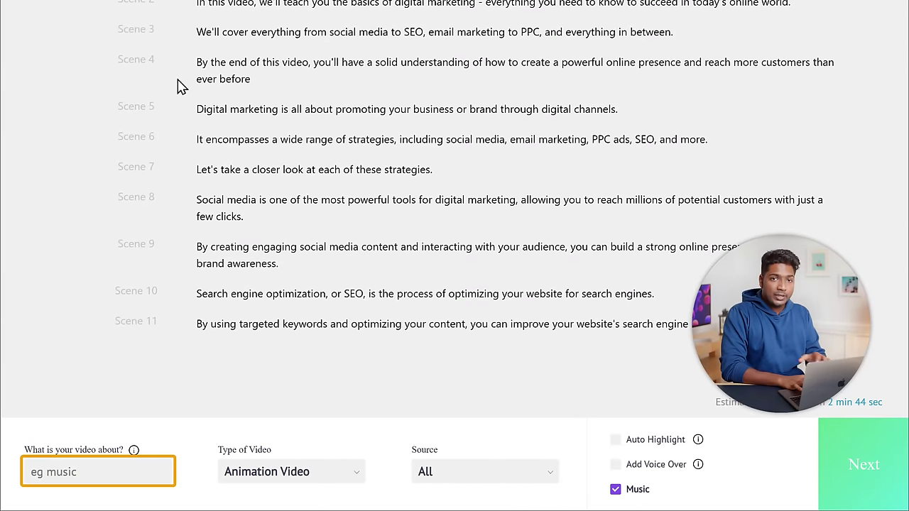
Set the video's subject to "Explainer video" and continue to the theme selection.
{"action": "left_click", "coordinate": [100, 475]}
{"action": "type", "text": "Explainer video"}
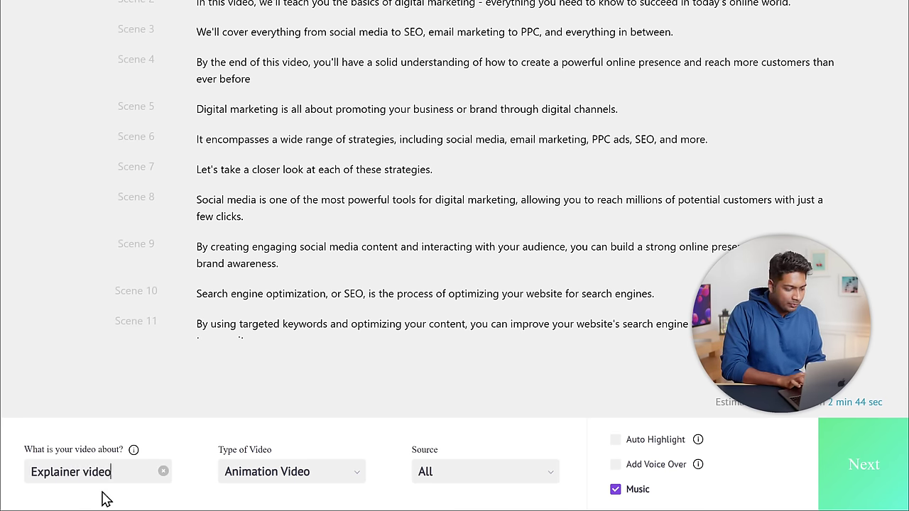
{"action": "left_click", "coordinate": [863, 479]}
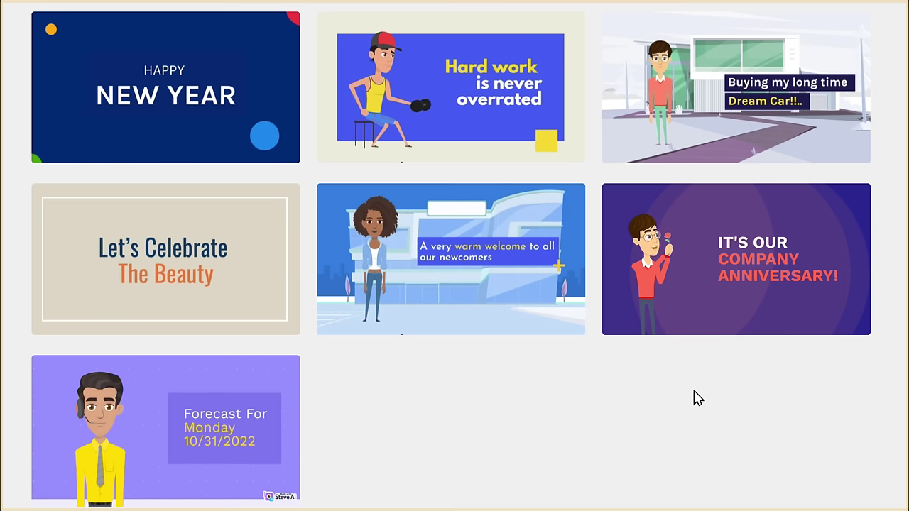
Choose the "Buying my long time Dream Car!!.." design style for the animation.
{"action": "mouse_move", "coordinate": [700, 319]}
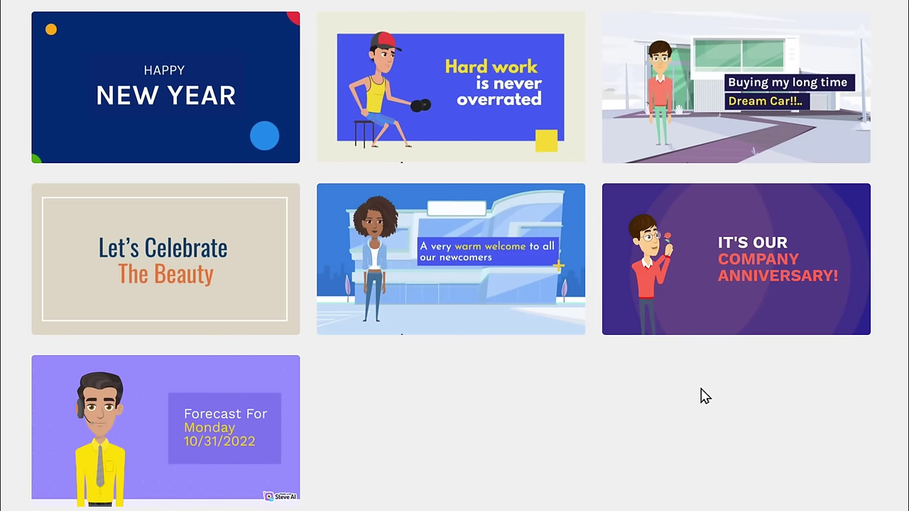
{"action": "scroll", "coordinate": [700, 396], "scroll_direction": "up", "scroll_amount": 3}
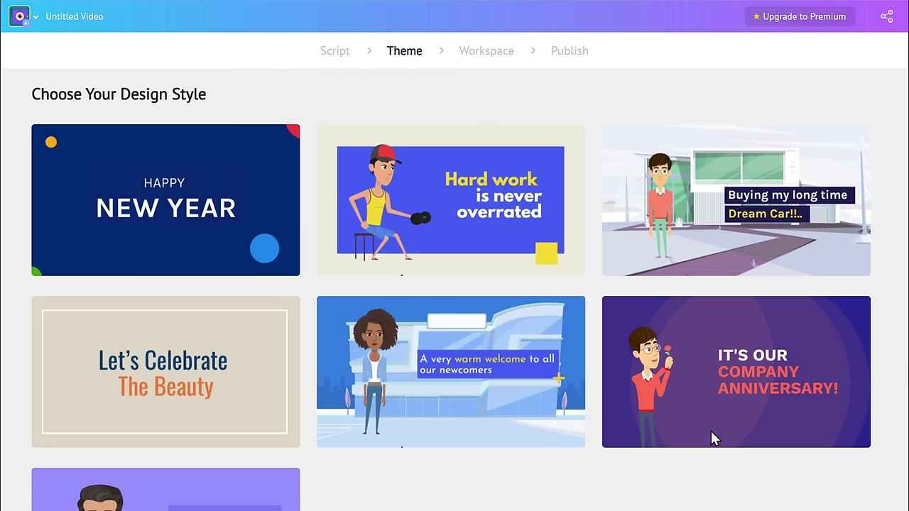
{"action": "left_click", "coordinate": [736, 260]}
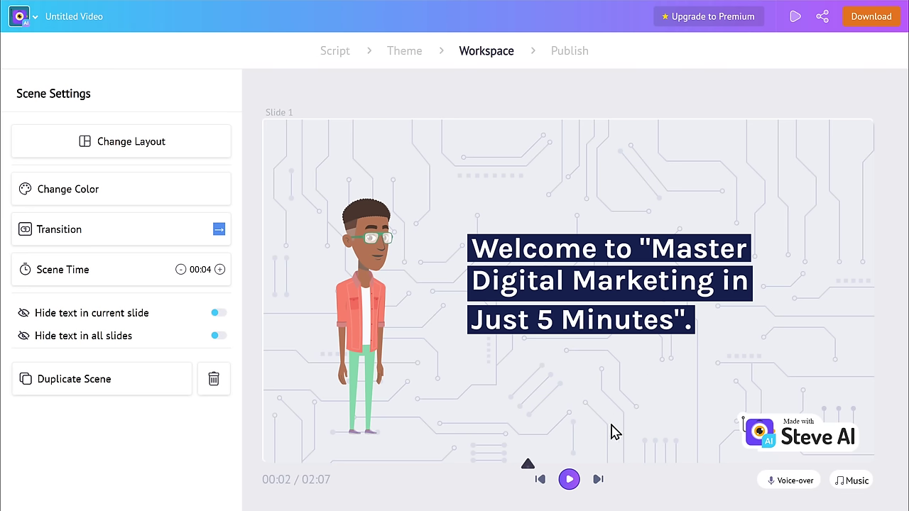
Play the preview of the generated animation to check its scenes.
{"action": "left_click", "coordinate": [569, 480]}
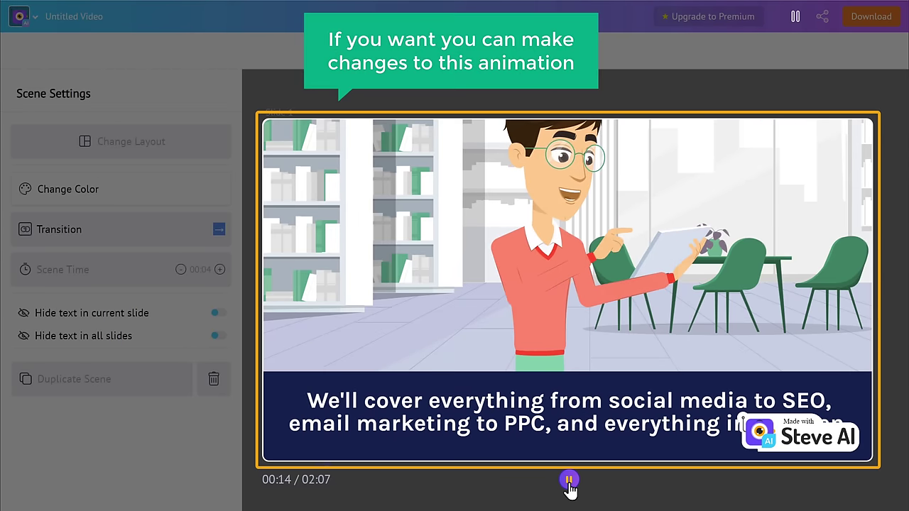
{"action": "left_click", "coordinate": [570, 480]}
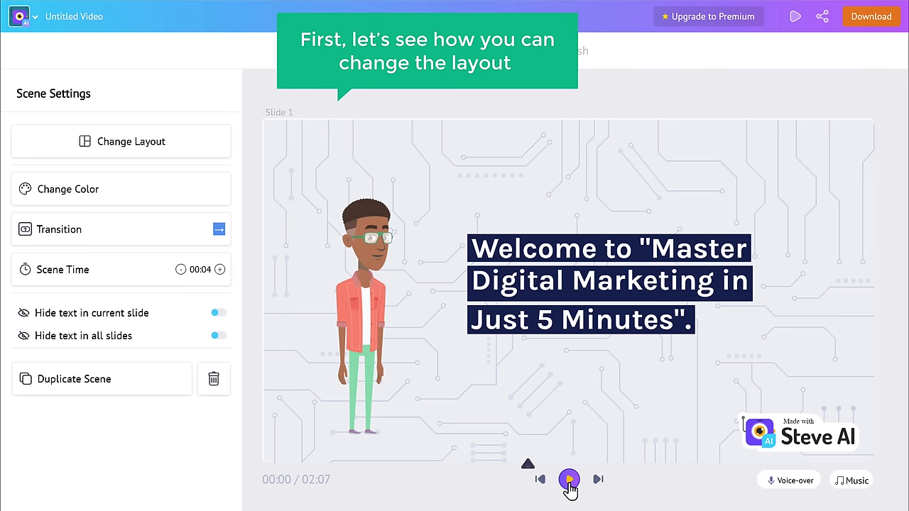
{"action": "left_click", "coordinate": [569, 480]}
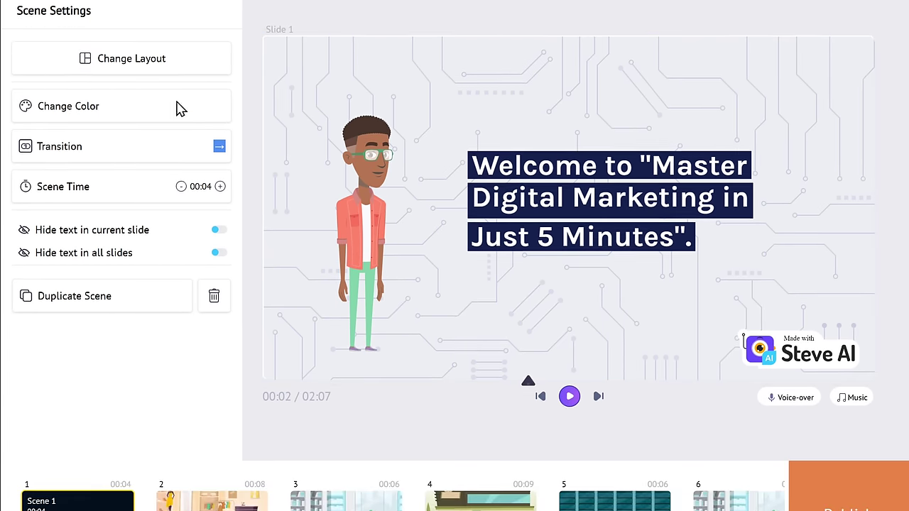
Change Scene 1's layout to the one with the character on the left and a full-height navy text panel on the right.
{"action": "left_click", "coordinate": [135, 60]}
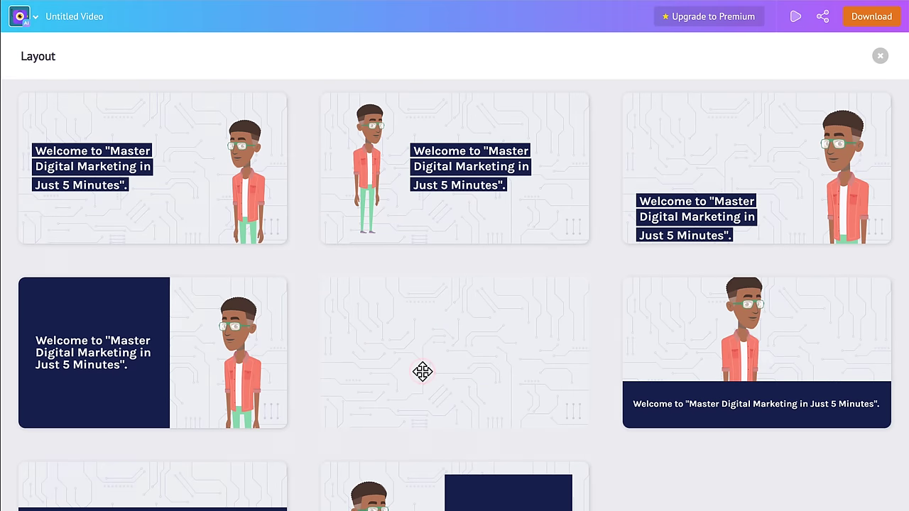
{"action": "left_click", "coordinate": [422, 372]}
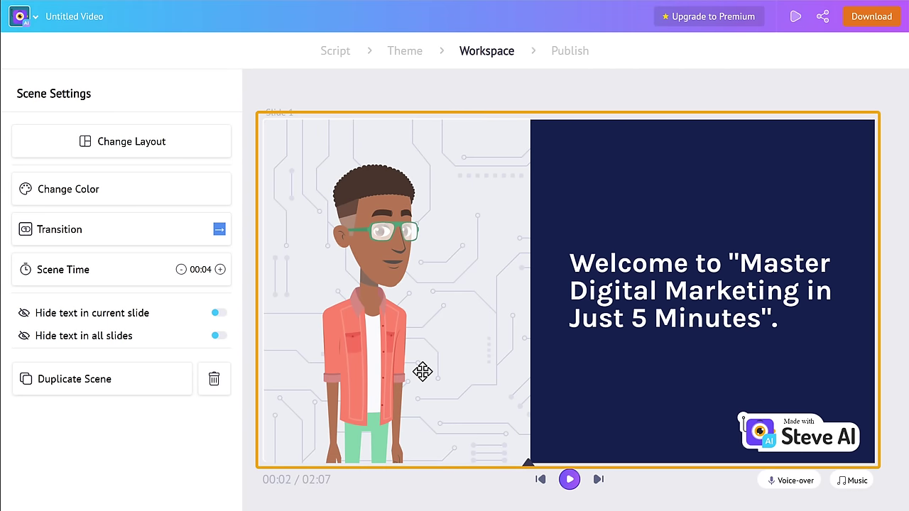
{"action": "left_click", "coordinate": [422, 371]}
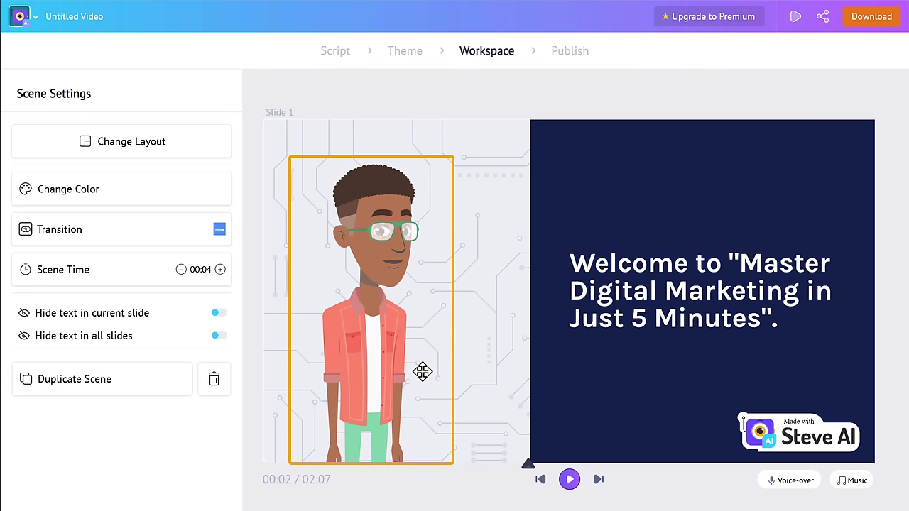
Replace Scene 1's character with the black-haired man shown in an orange shirt in the character library.
{"action": "left_click", "coordinate": [376, 329]}
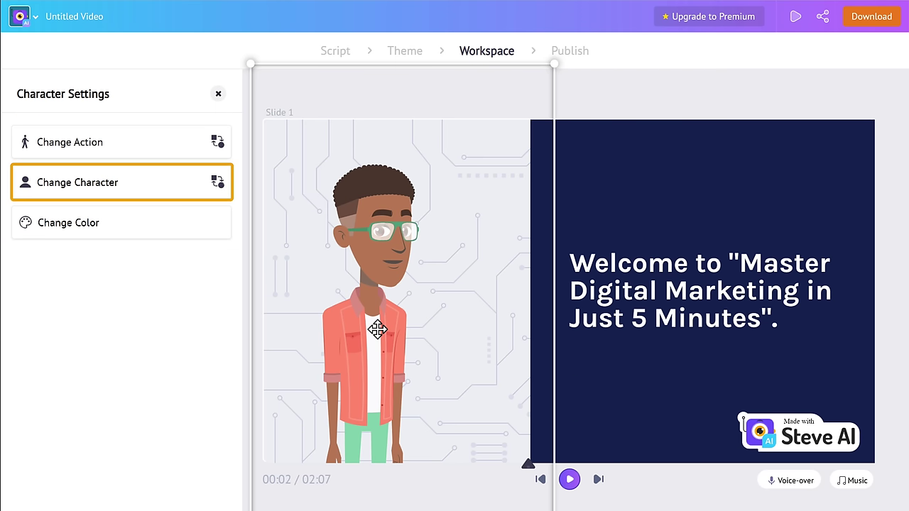
{"action": "left_click", "coordinate": [173, 183]}
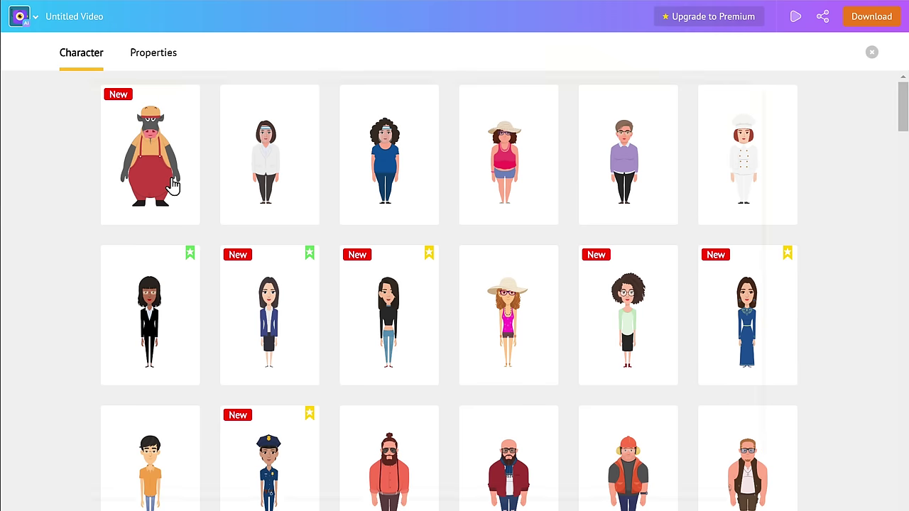
{"action": "scroll", "coordinate": [447, 291], "scroll_direction": "down", "scroll_amount": 10}
{"action": "scroll", "coordinate": [447, 291], "scroll_direction": "down", "scroll_amount": 2}
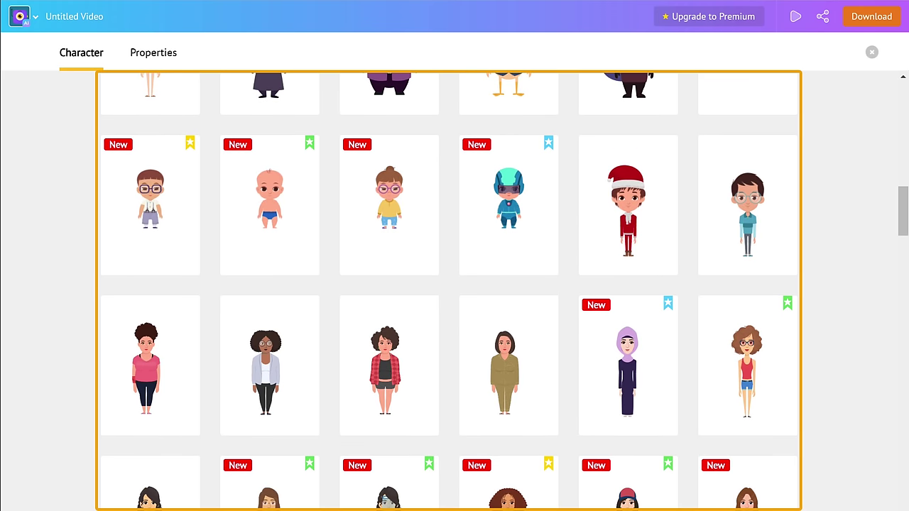
{"action": "scroll", "coordinate": [447, 291], "scroll_direction": "up", "scroll_amount": 15}
{"action": "scroll", "coordinate": [174, 183], "scroll_direction": "up", "scroll_amount": 5}
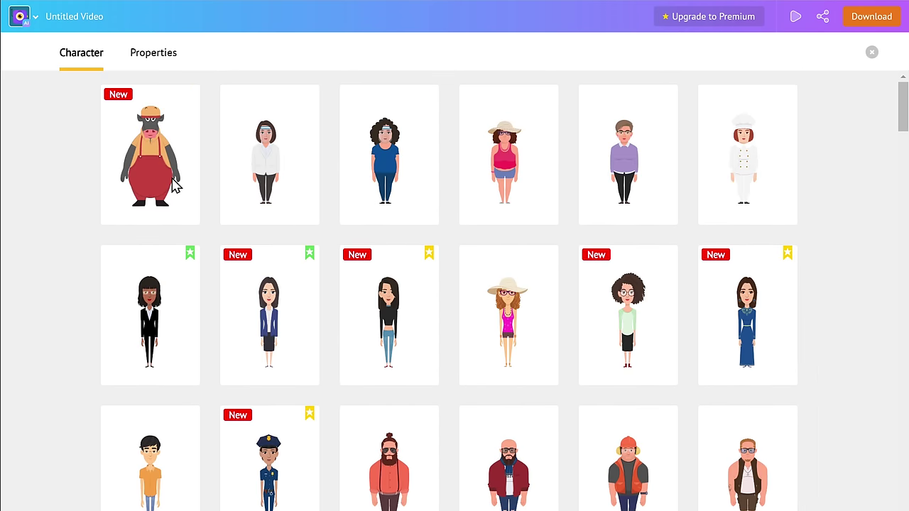
{"action": "left_click", "coordinate": [137, 444]}
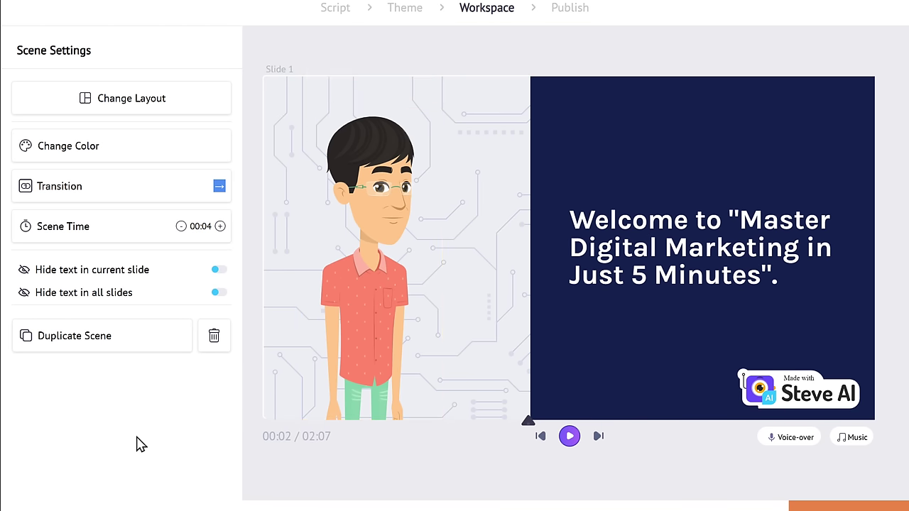
Change the character's action to a front-facing one and move him slightly towards the scene's left edge.
{"action": "left_click", "coordinate": [366, 305]}
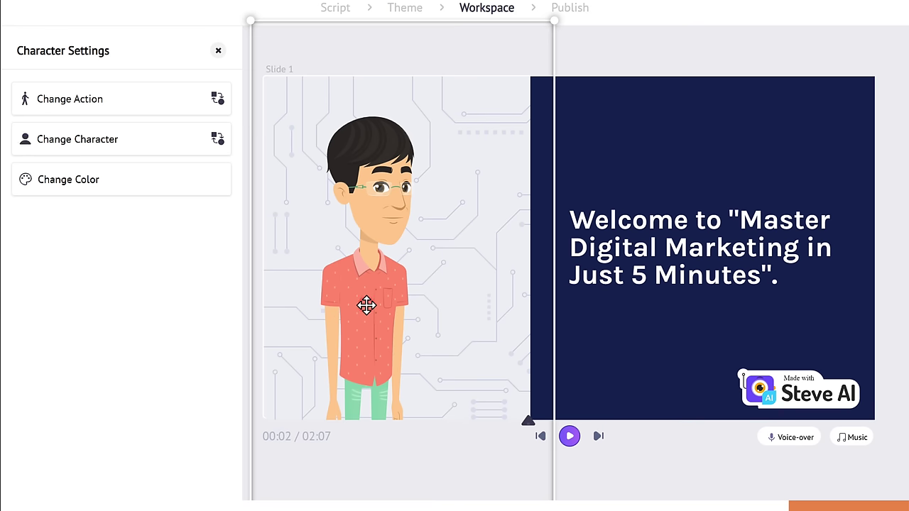
{"action": "left_click", "coordinate": [137, 105]}
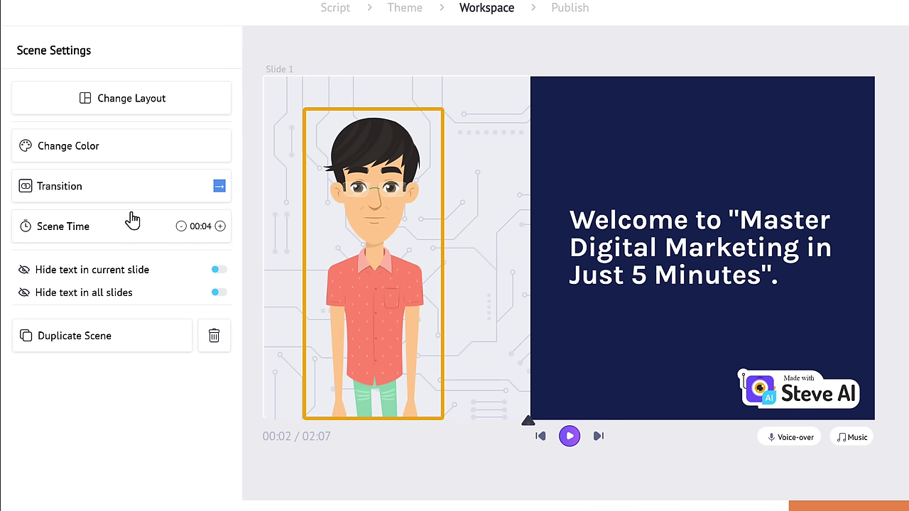
{"action": "left_click", "coordinate": [376, 293]}
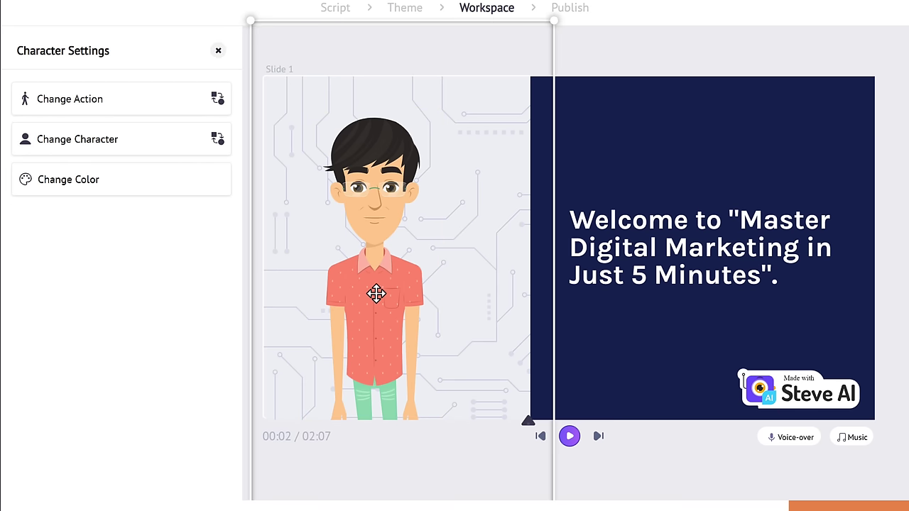
{"action": "left_click_drag", "start_coordinate": [376, 293], "coordinate": [342, 294]}
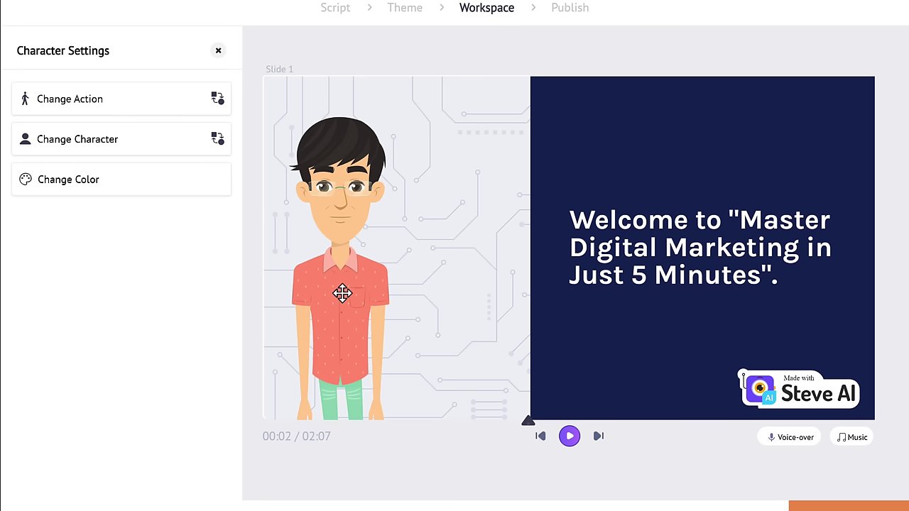
Play the video briefly to check Scene 1's edited character.
{"action": "left_click", "coordinate": [570, 436]}
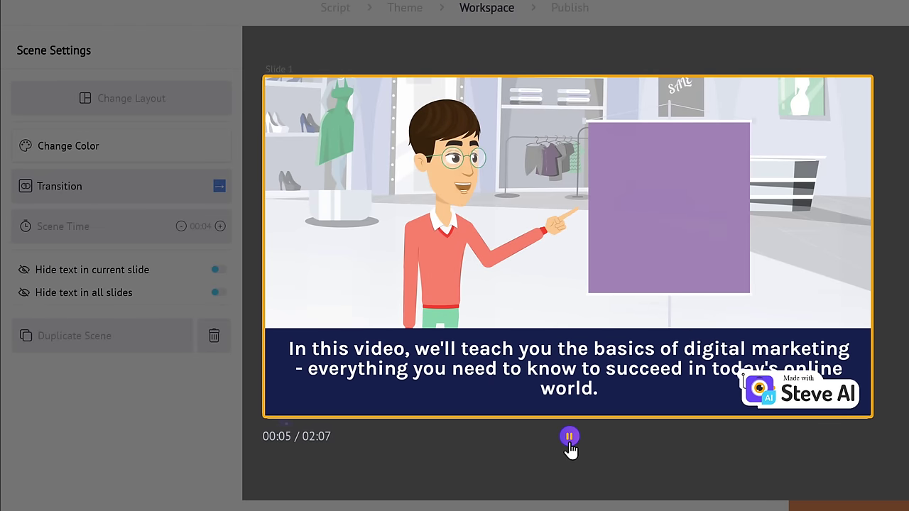
{"action": "left_click", "coordinate": [569, 437]}
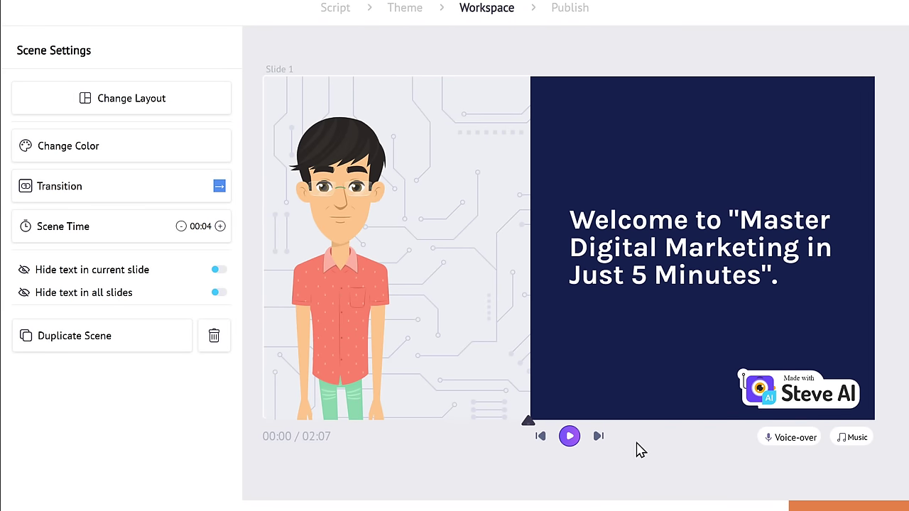
Generate a Steve Voice voice-over in English with a US accent, male gender and the Matthew voice.
{"action": "left_click", "coordinate": [787, 438]}
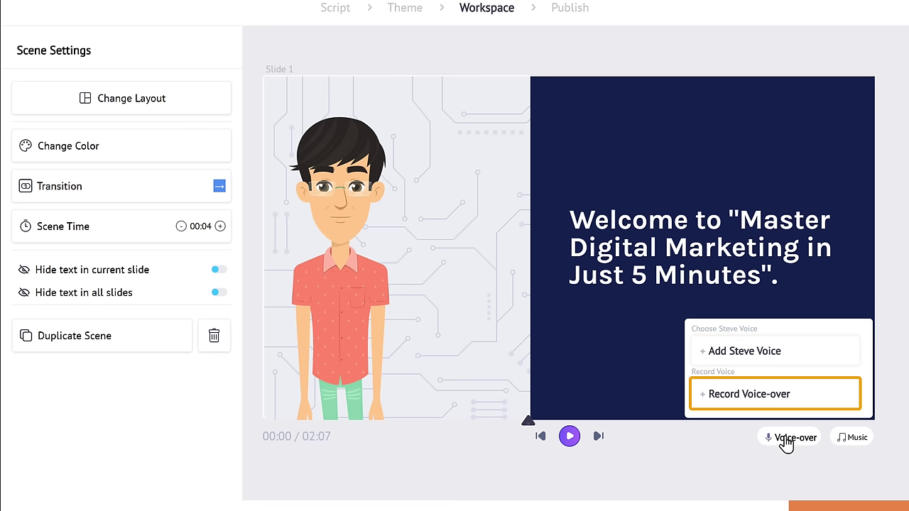
{"action": "left_click", "coordinate": [793, 364]}
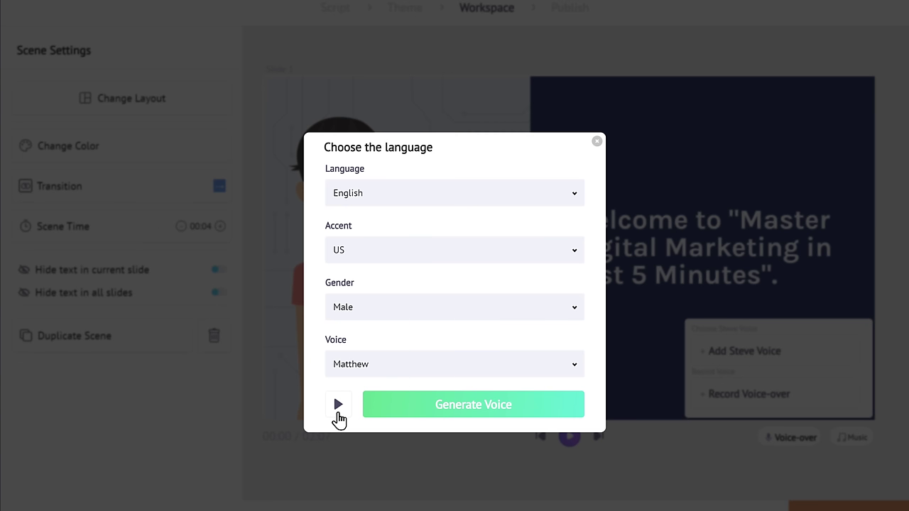
{"action": "left_click", "coordinate": [467, 419]}
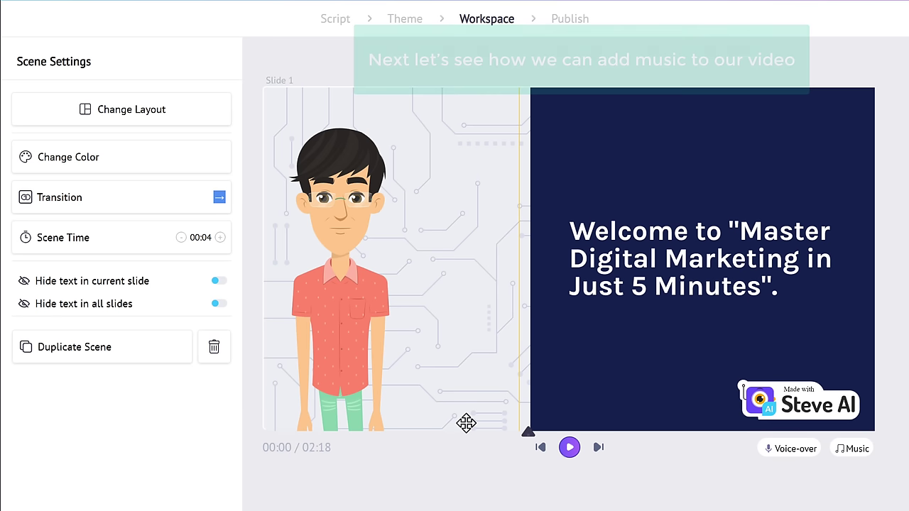
Add the "Bombs Away" track as the video's background music and preview the result.
{"action": "left_click", "coordinate": [854, 455]}
{"action": "left_click", "coordinate": [808, 401]}
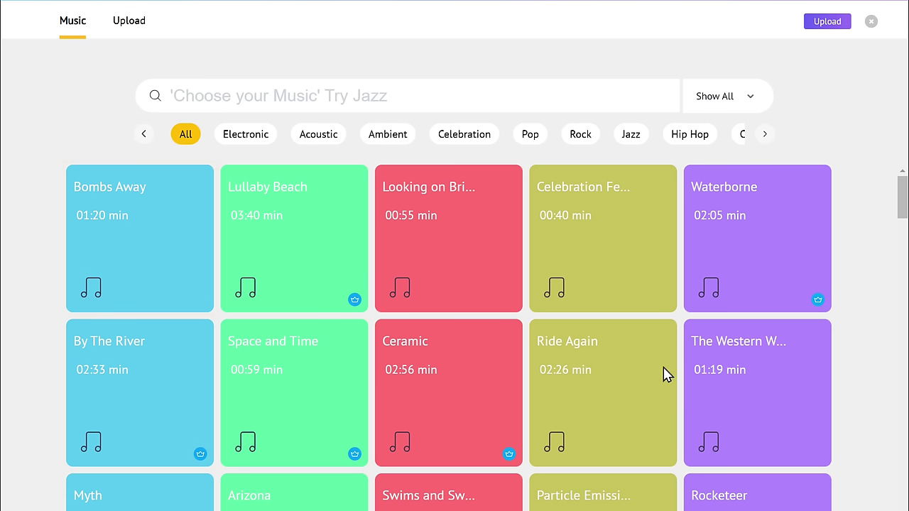
{"action": "mouse_move", "coordinate": [140, 261]}
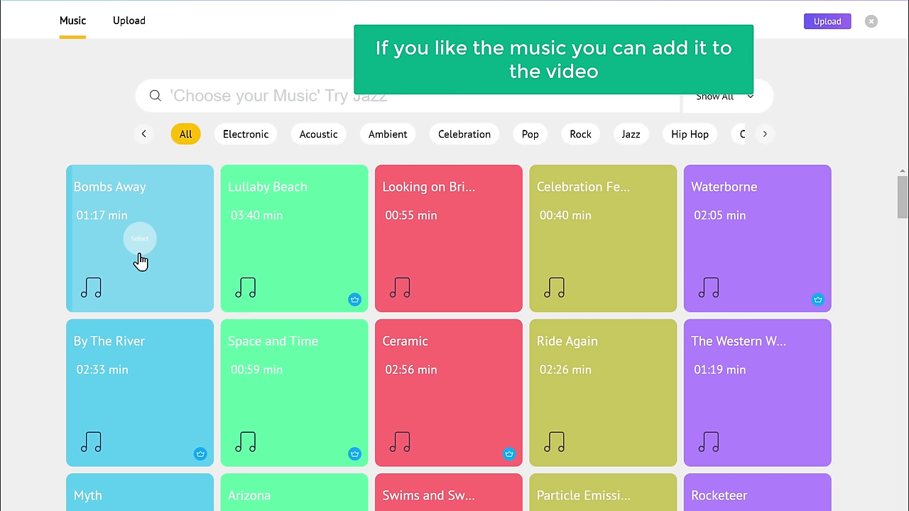
{"action": "left_click", "coordinate": [140, 259]}
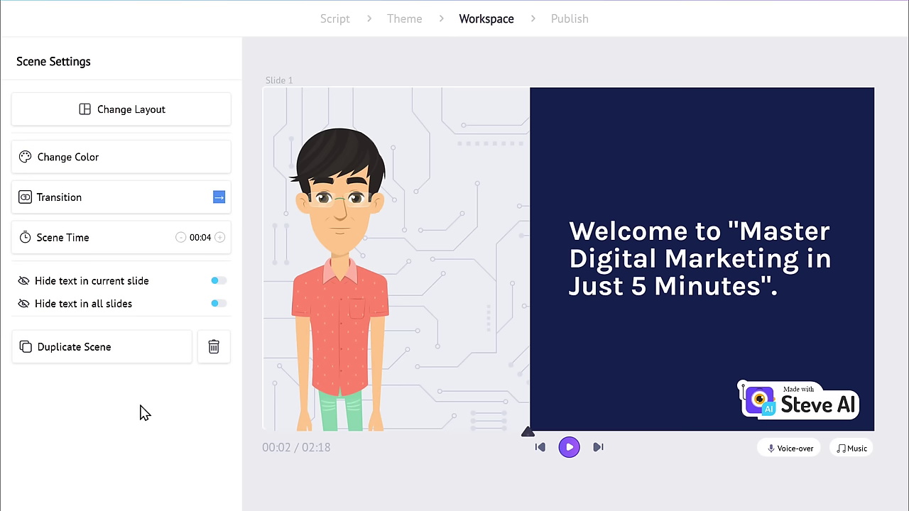
{"action": "left_click", "coordinate": [570, 453]}
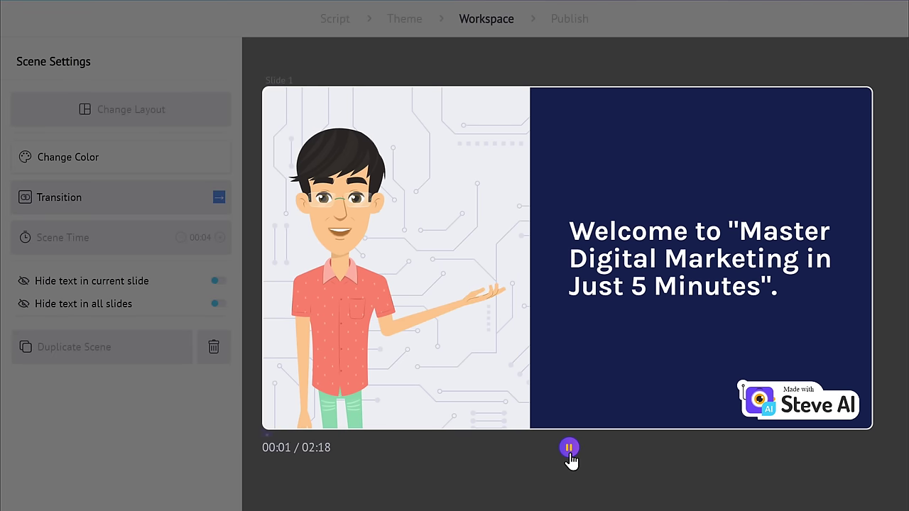
{"action": "left_click", "coordinate": [569, 451]}
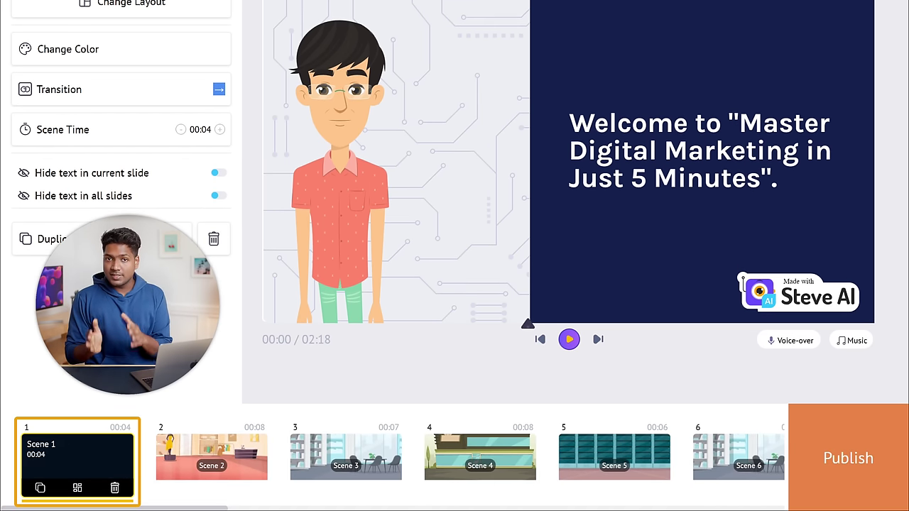
Publish and download the video as an HD 720p Mp4, and open the downloaded file.
{"action": "scroll", "coordinate": [394, 454], "scroll_direction": "right", "scroll_amount": 5}
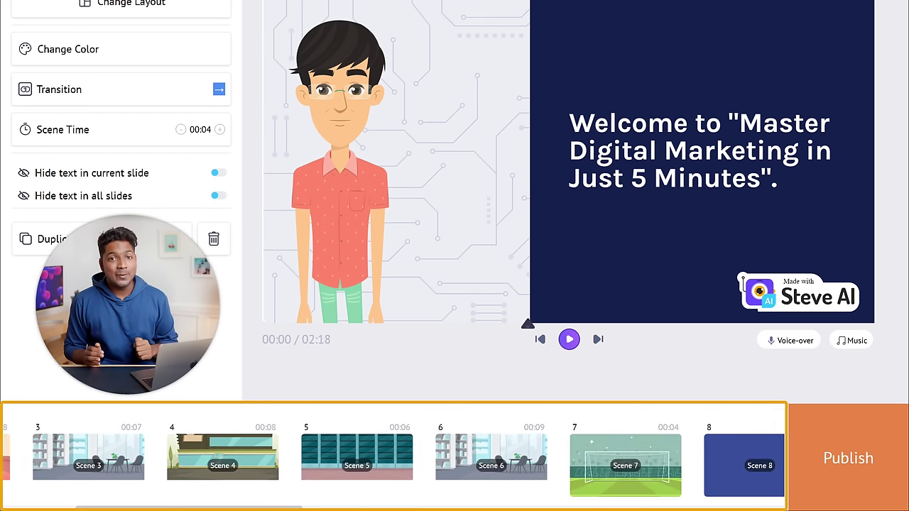
{"action": "scroll", "coordinate": [394, 454], "scroll_direction": "right", "scroll_amount": 5}
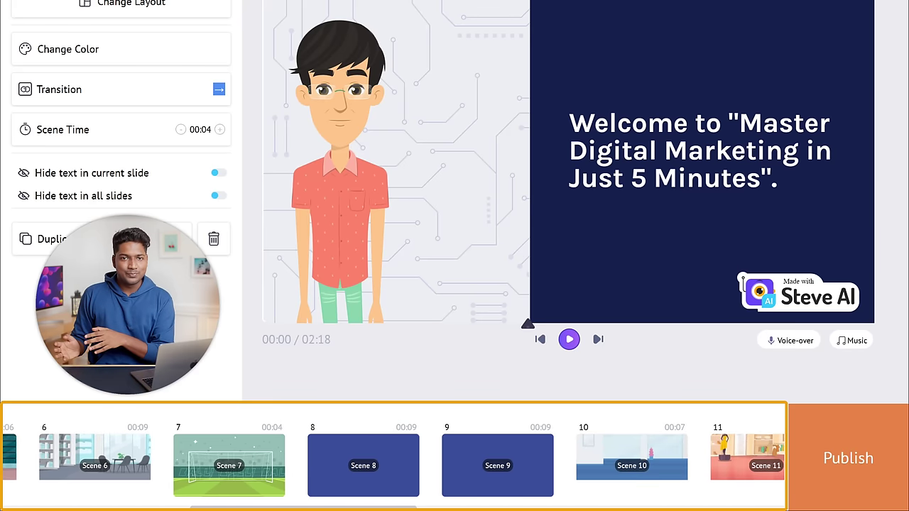
{"action": "scroll", "coordinate": [394, 465], "scroll_direction": "left", "scroll_amount": 8}
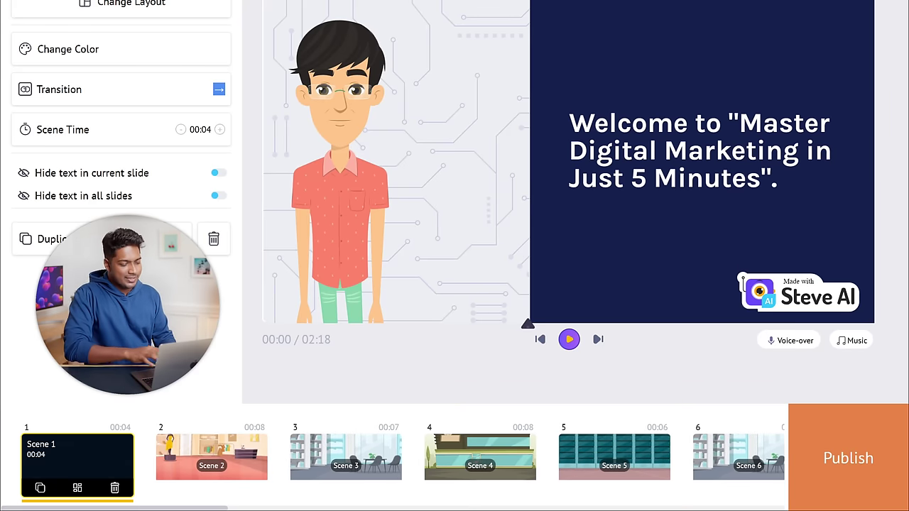
{"action": "left_click", "coordinate": [860, 478]}
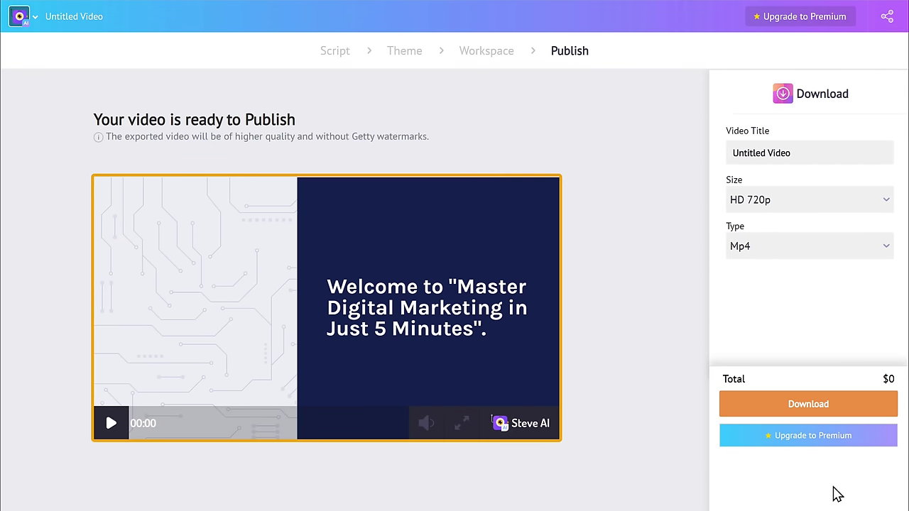
{"action": "left_click", "coordinate": [818, 419]}
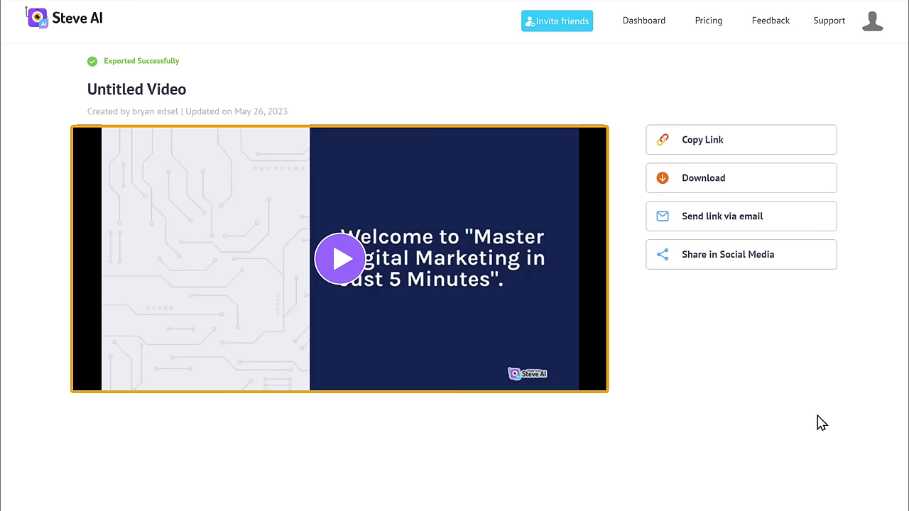
{"action": "left_click", "coordinate": [749, 188]}
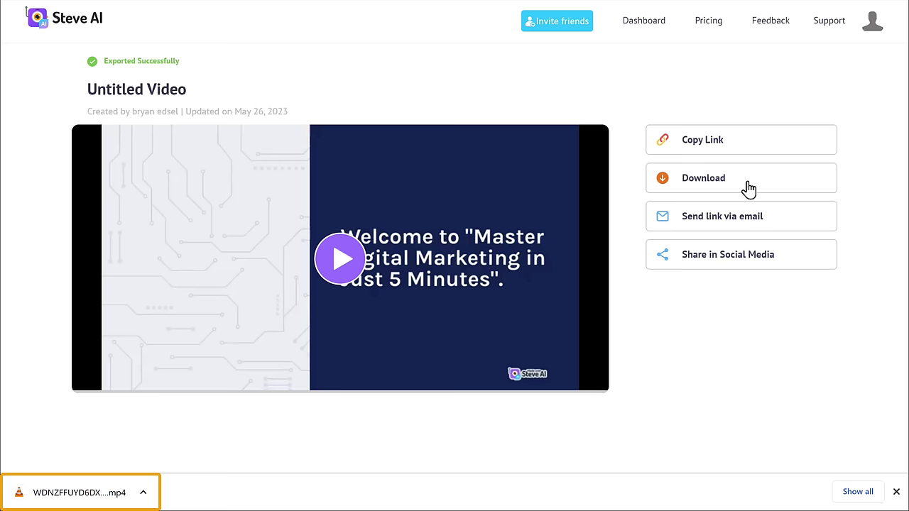
{"action": "left_click", "coordinate": [75, 495]}
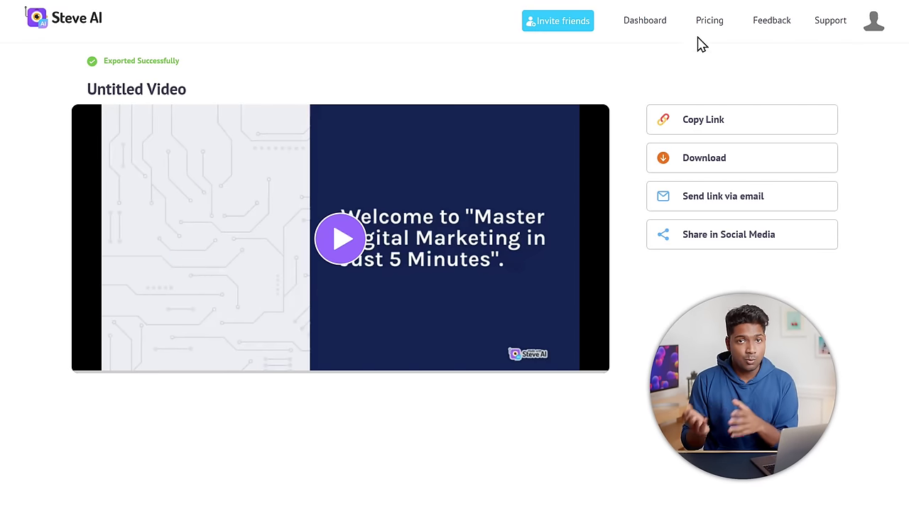
Open Steve AI's pricing plans.
{"action": "left_click", "coordinate": [708, 21]}
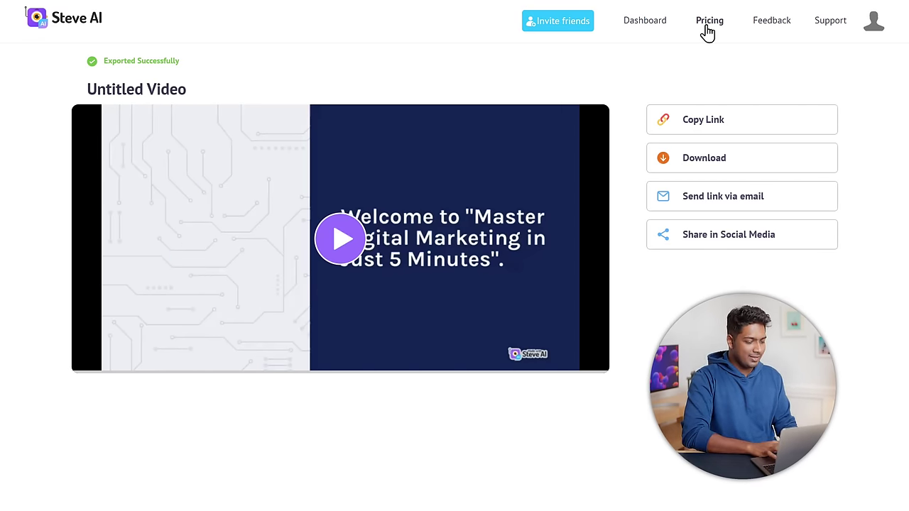
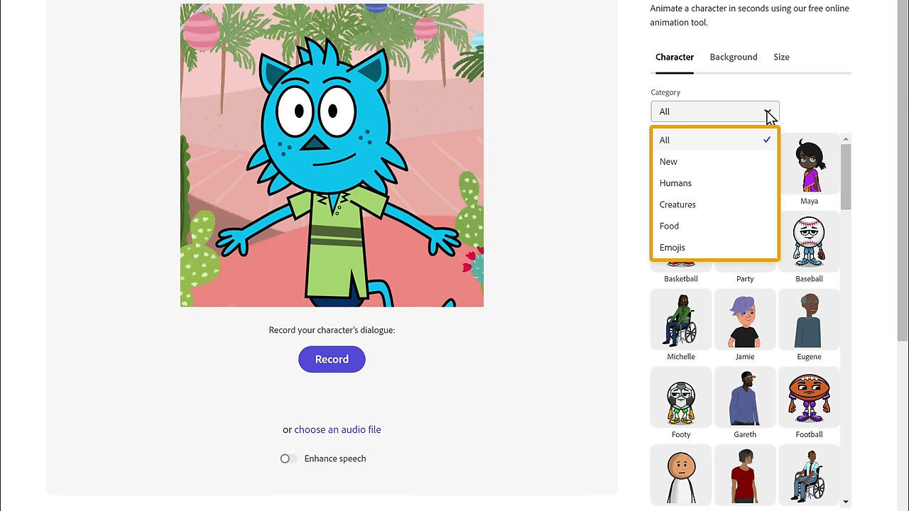
In the Animate from audio tool, choose the Bluster snowman character from the Creatures category.
{"action": "left_click", "coordinate": [756, 205]}
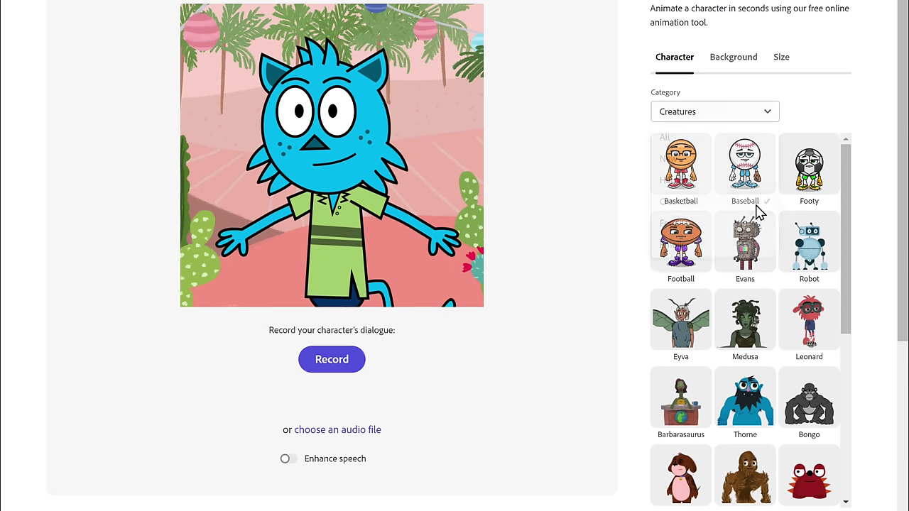
{"action": "scroll", "coordinate": [758, 211], "scroll_direction": "down", "scroll_amount": 5}
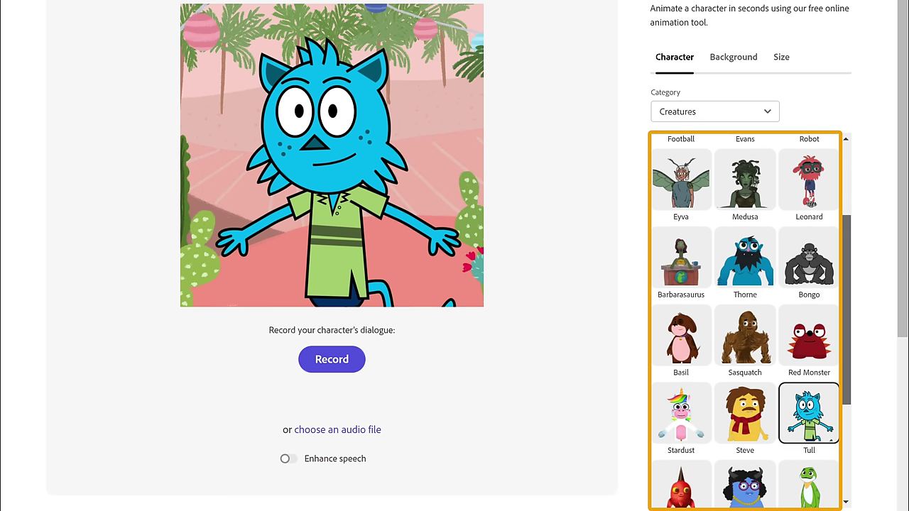
{"action": "scroll", "coordinate": [780, 300], "scroll_direction": "down", "scroll_amount": 2}
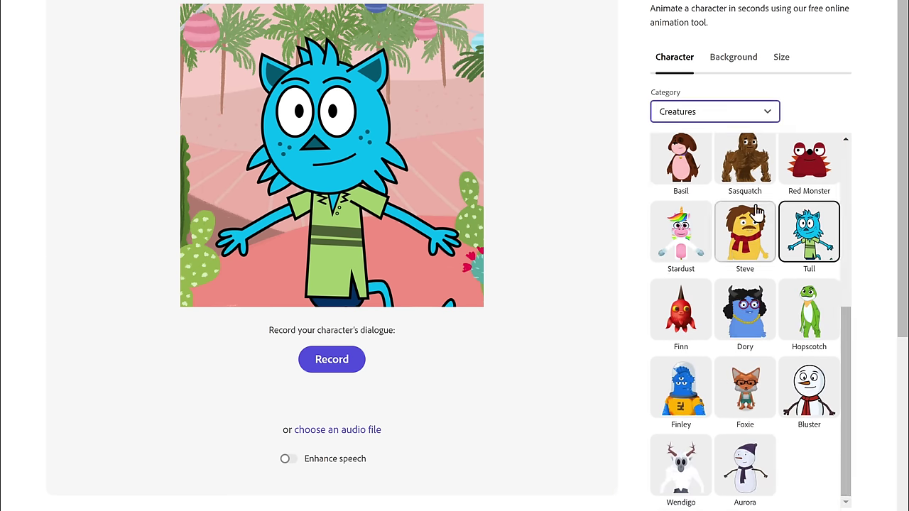
{"action": "left_click", "coordinate": [804, 402]}
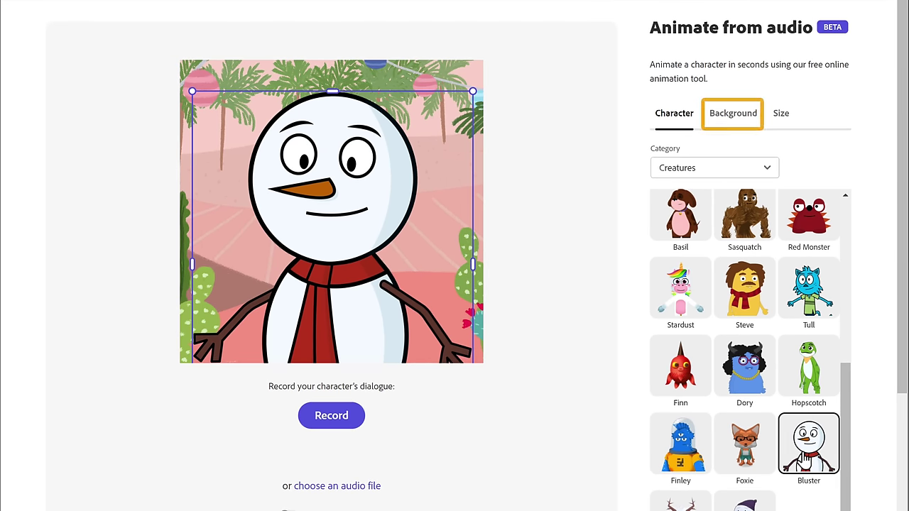
Set the Winter background and the Instagram Landscape output size of 1200 x 608 for the animation.
{"action": "left_click", "coordinate": [735, 116]}
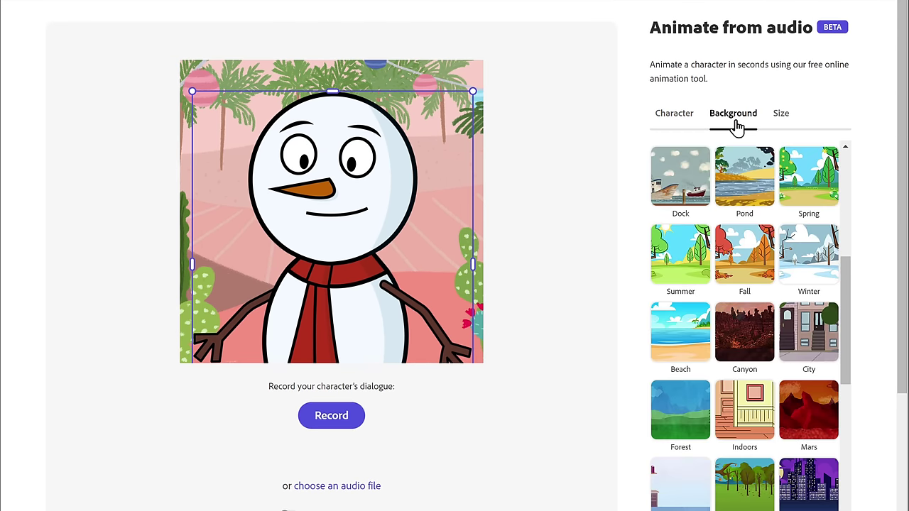
{"action": "left_click", "coordinate": [810, 255]}
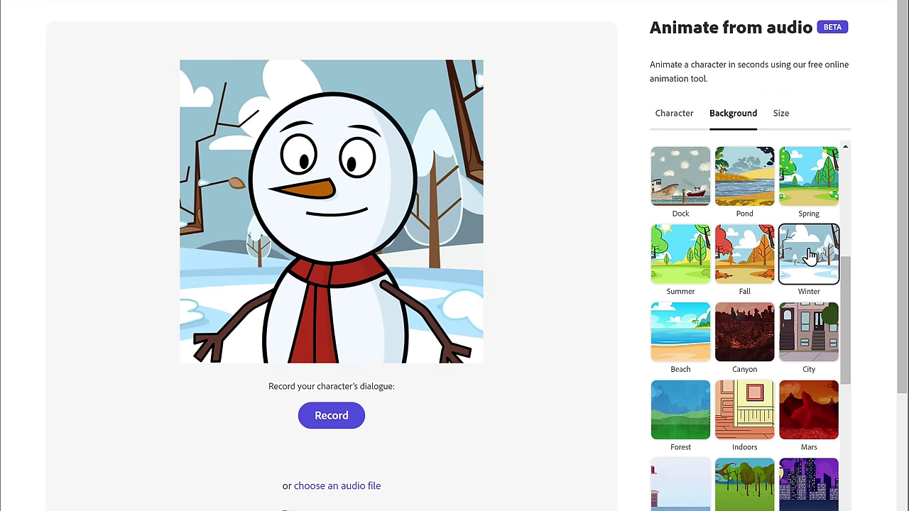
{"action": "left_click", "coordinate": [782, 119]}
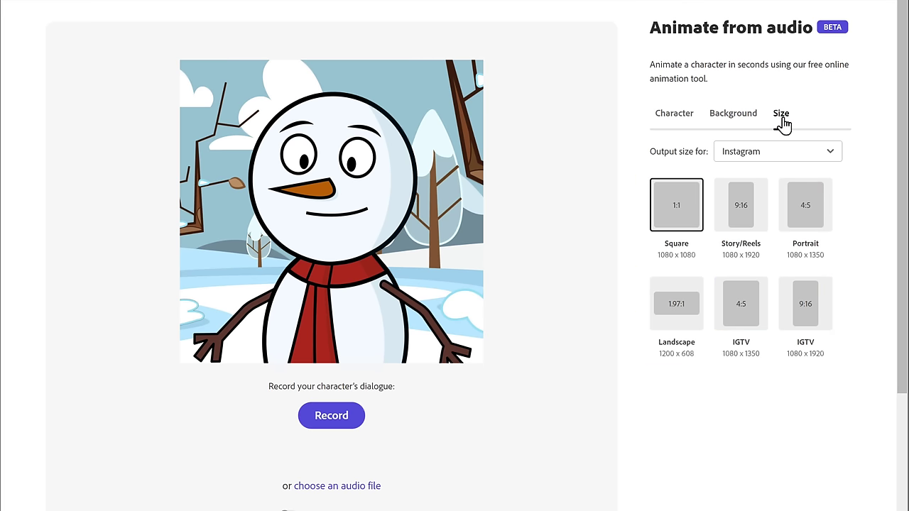
{"action": "left_click", "coordinate": [678, 333]}
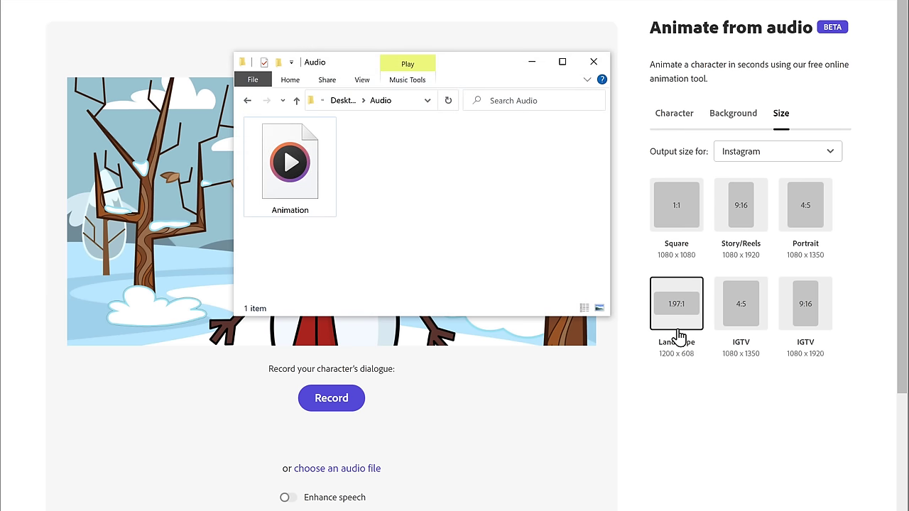
Add the "Animation" audio file from the Audio folder as the snowman's dialogue.
{"action": "left_click_drag", "start_coordinate": [290, 208], "coordinate": [325, 446]}
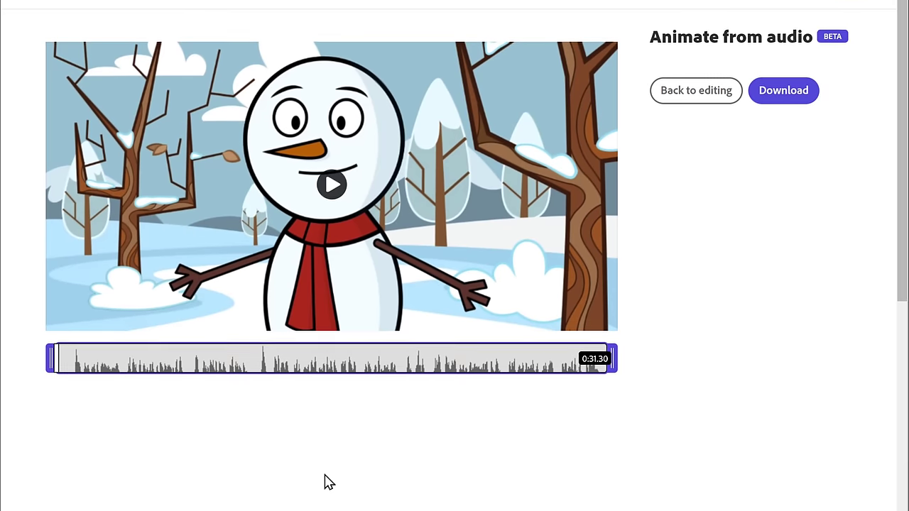